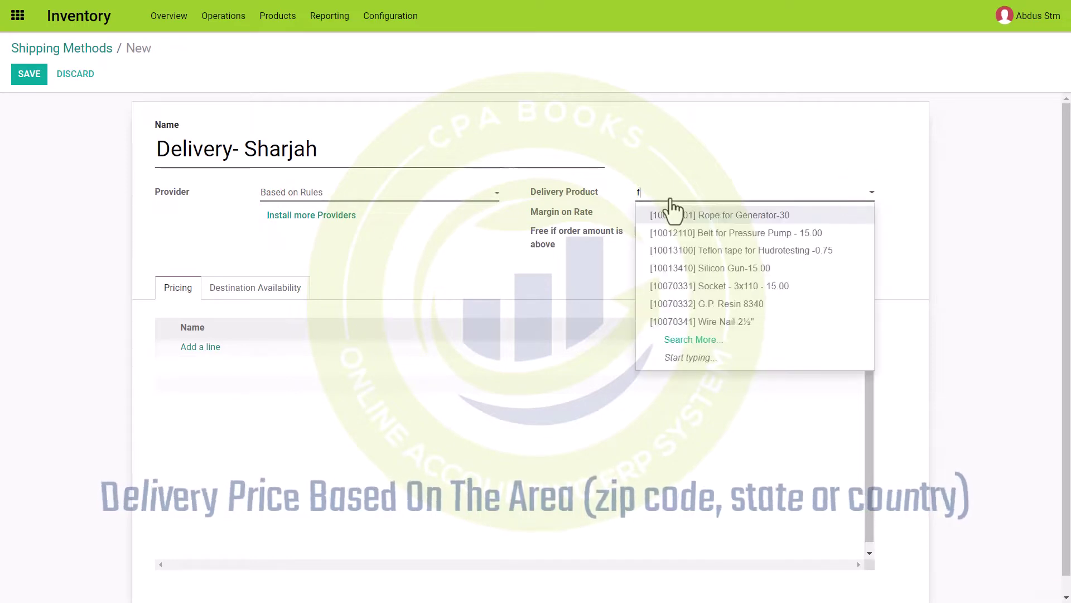
Set the delivery product to Free delivery charges and add a pricing rule charging a fixed 10 for weight >= 1.
type("ree")
left_click(673, 215)
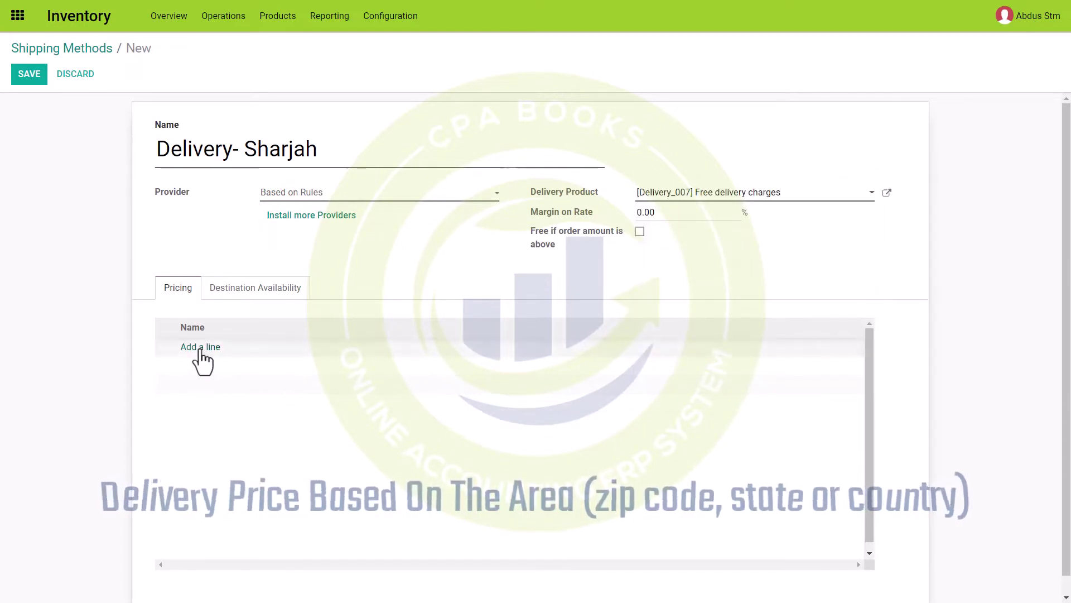
left_click(199, 348)
left_click(498, 97)
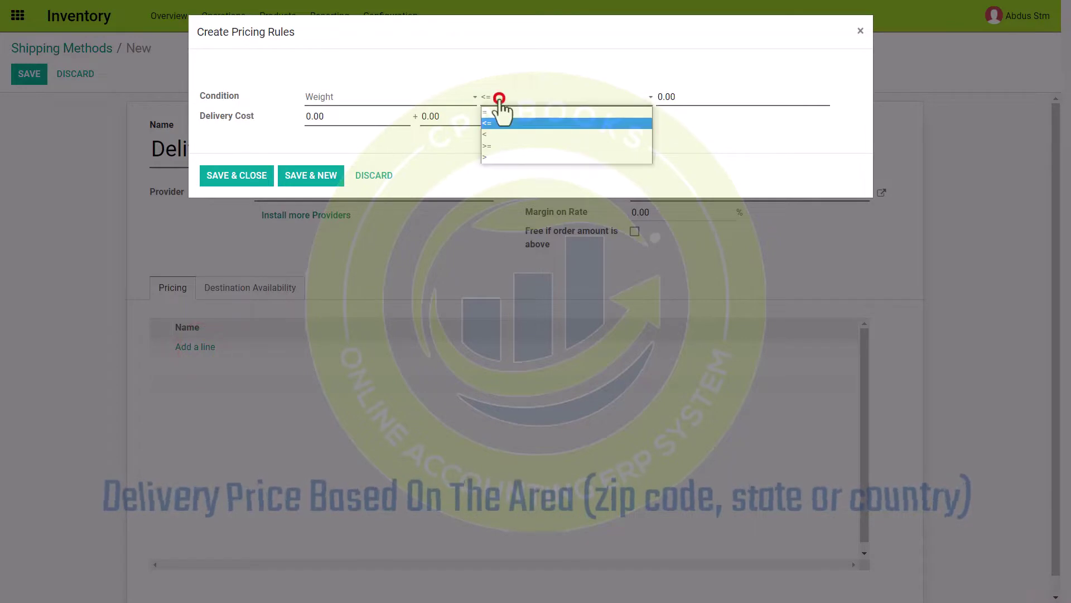
left_click(493, 145)
left_click(685, 97)
type("1")
left_click(327, 117)
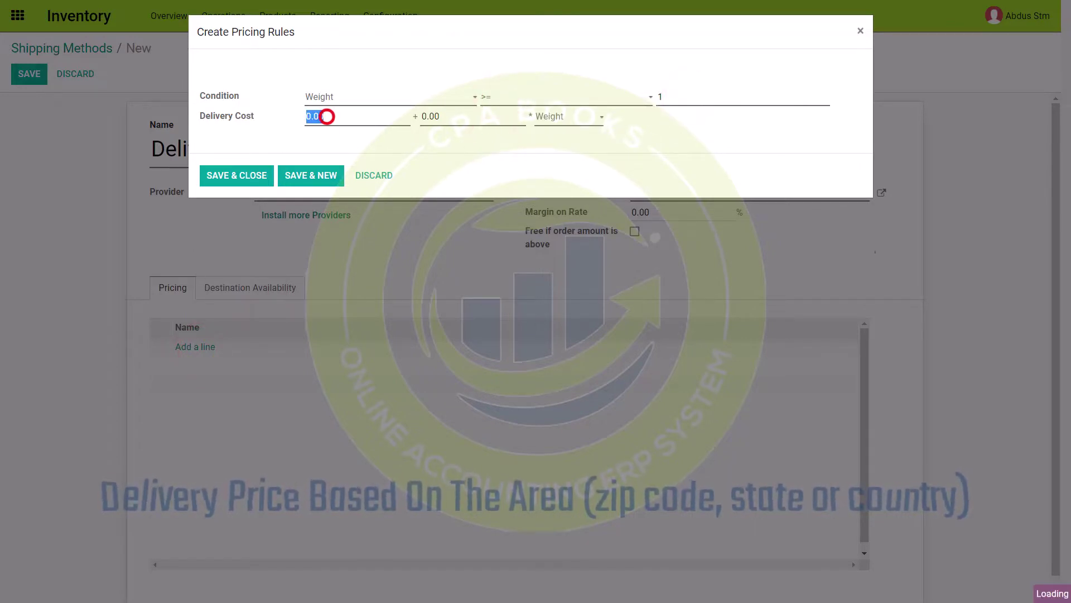
left_click(218, 177)
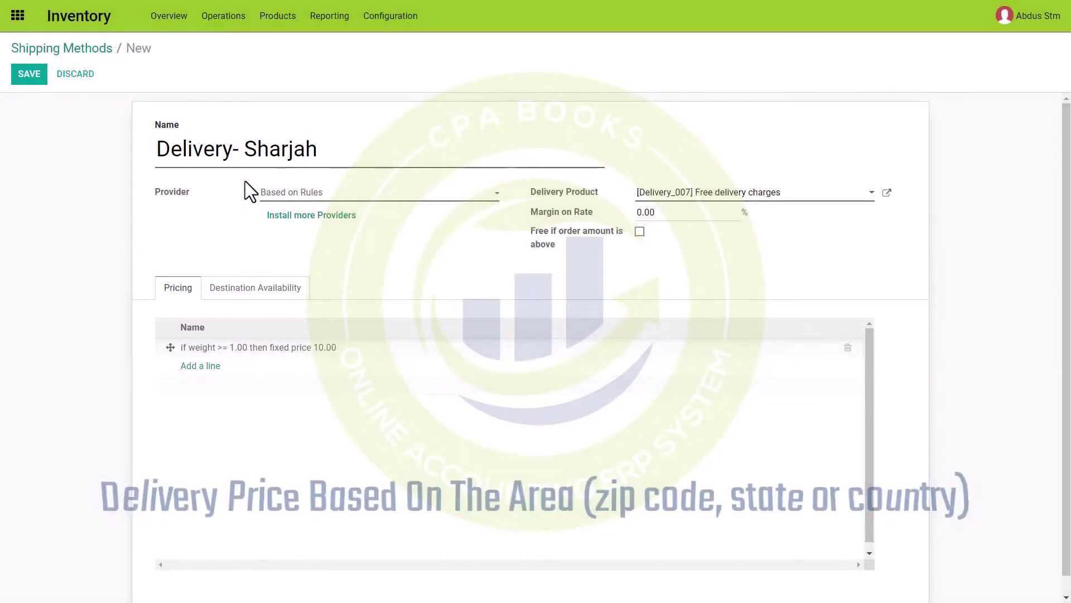
Limit the destination availability of Delivery- Sharjah to the country United Arab Emirates and the state Sharjah (AE).
left_click(255, 287)
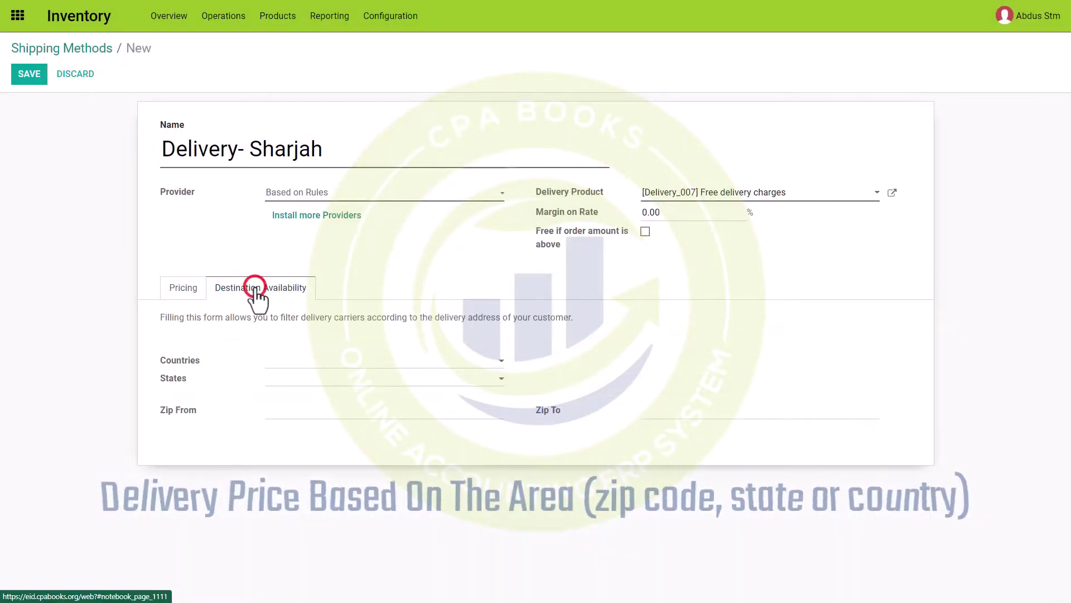
left_click(319, 360)
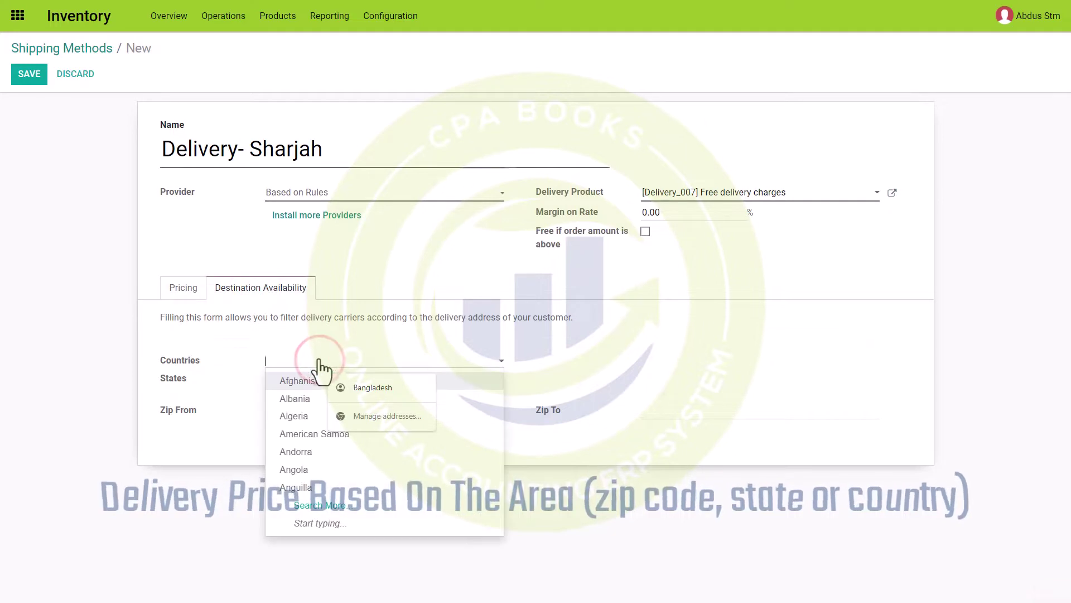
type("ua")
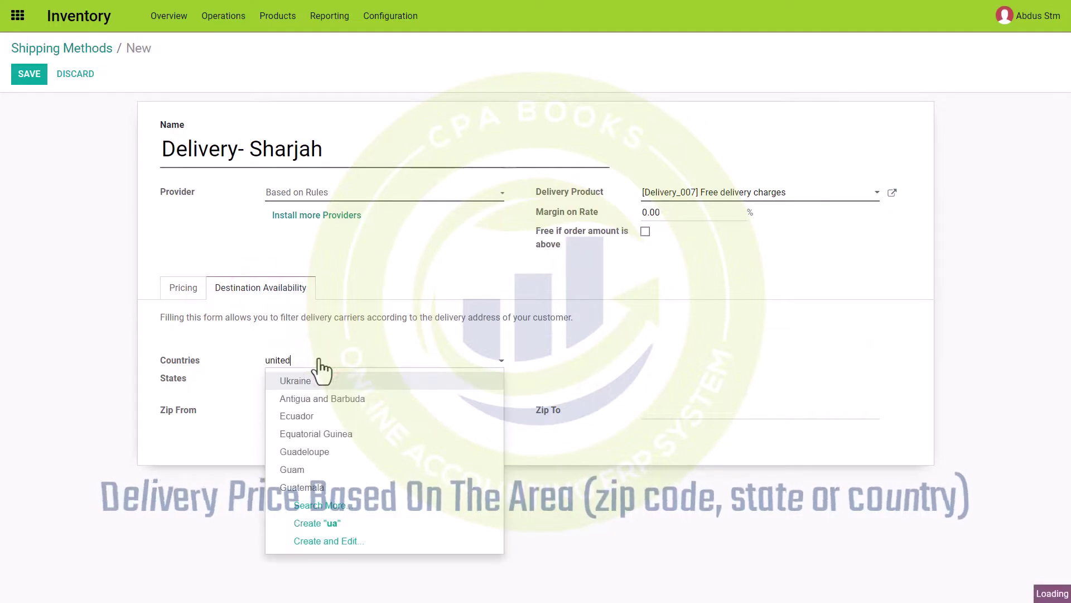
type("nited")
left_click(314, 378)
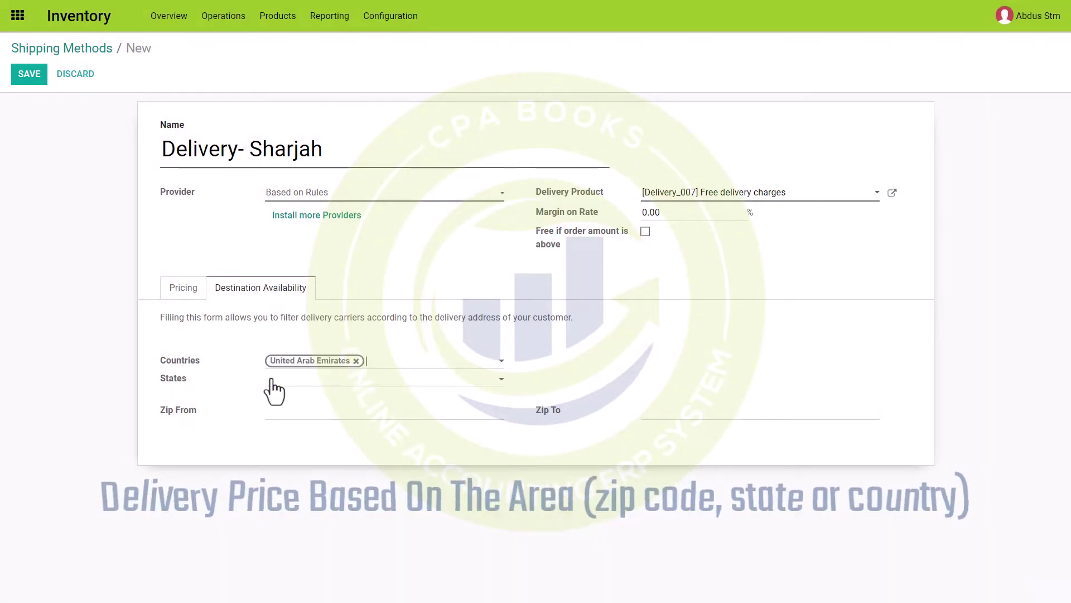
left_click(272, 379)
type("Shaw")
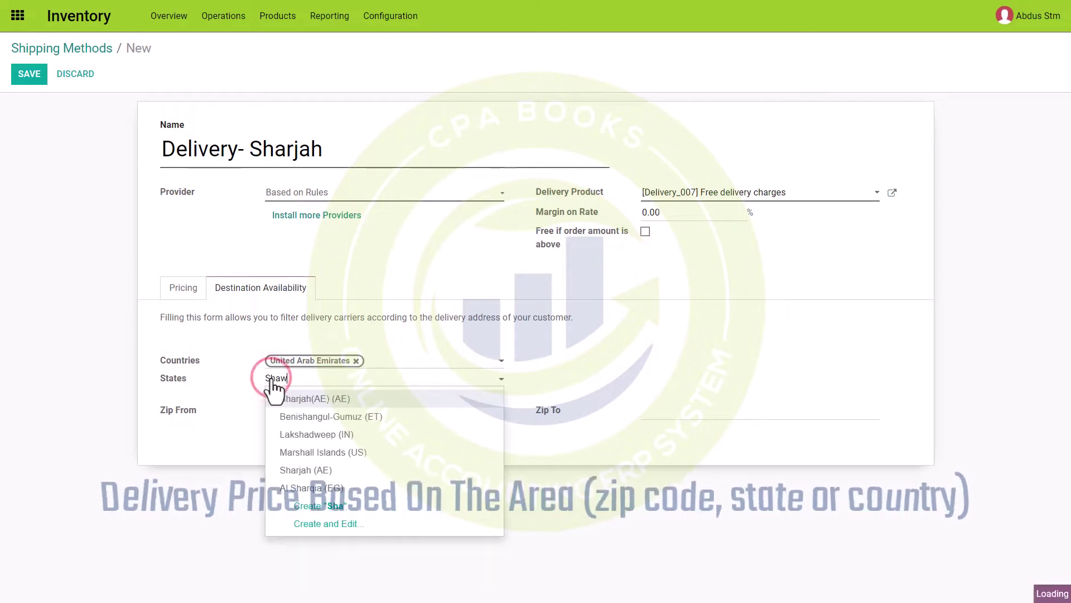
key("BackSpace")
key("BackSpace")
type("ar")
left_click(302, 398)
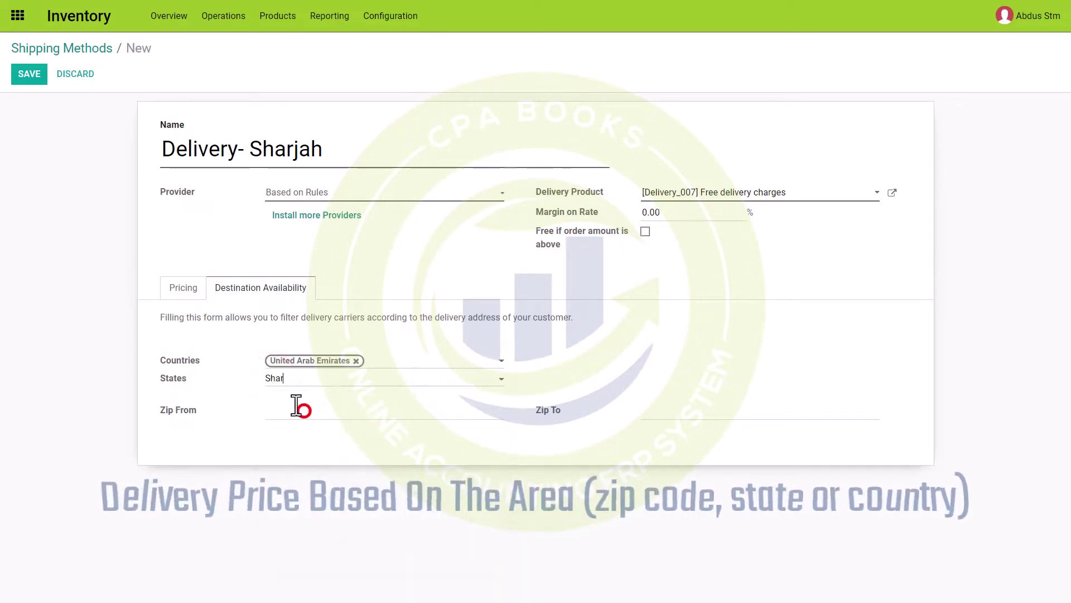
Enter the destination zip range starting at 000001 and save the Delivery- Sharjah shipping method.
left_click(288, 413)
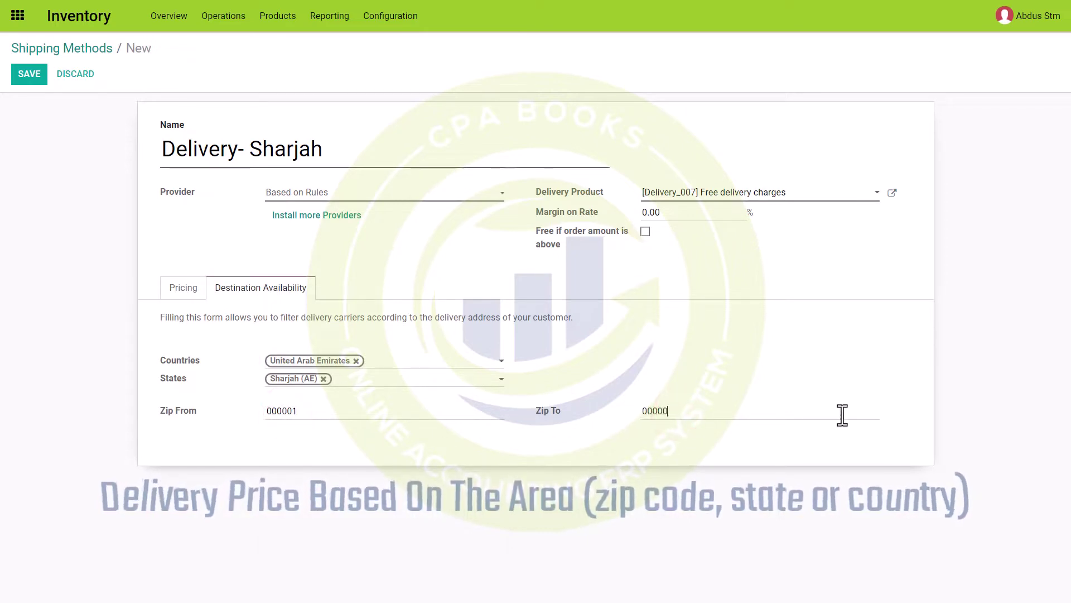
left_click(180, 289)
left_click(20, 77)
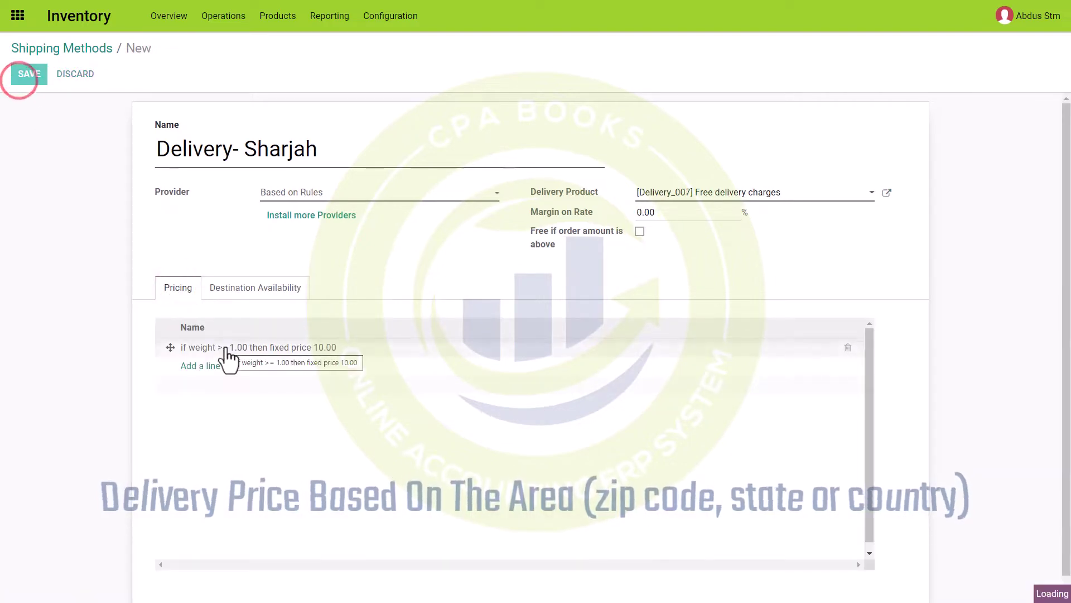
Create a shipping method named Delivery- Ras Al Khaima, based on rules, with Free delivery charges as its delivery product.
left_click(77, 74)
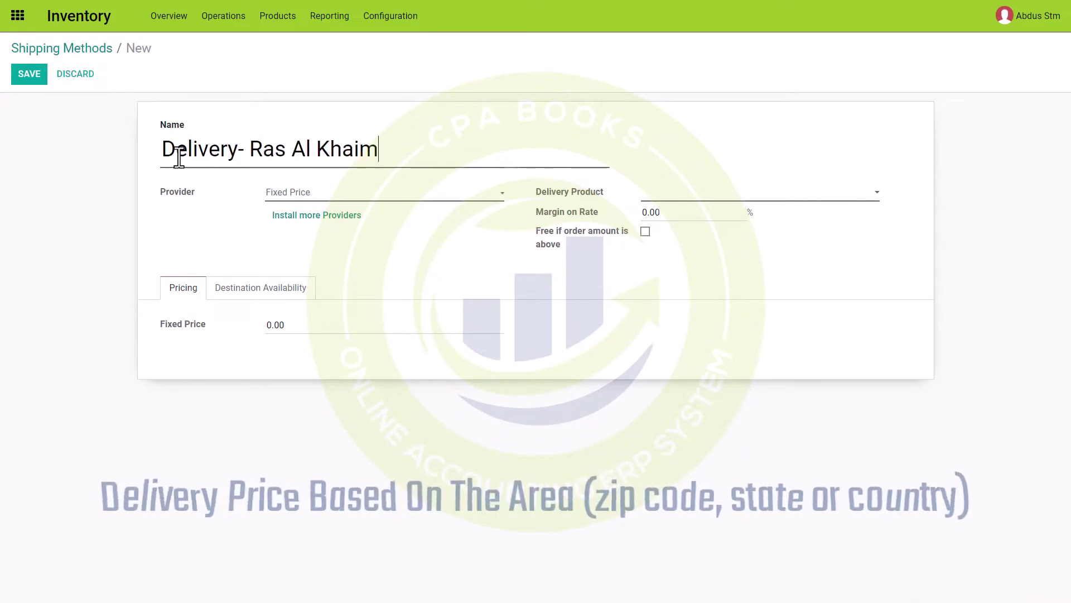
left_click(294, 192)
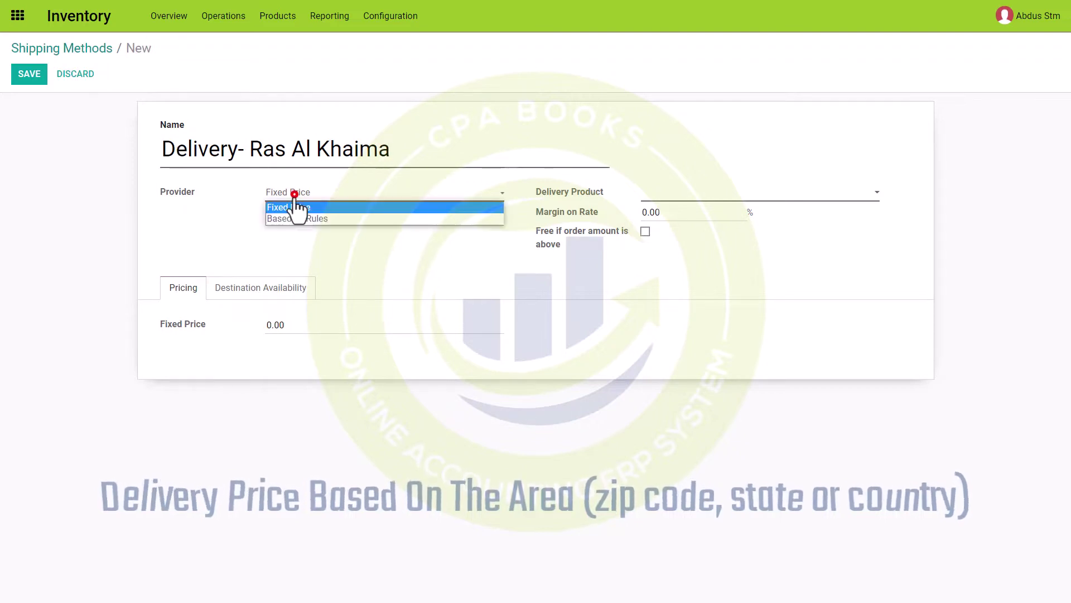
left_click(296, 215)
left_click(736, 192)
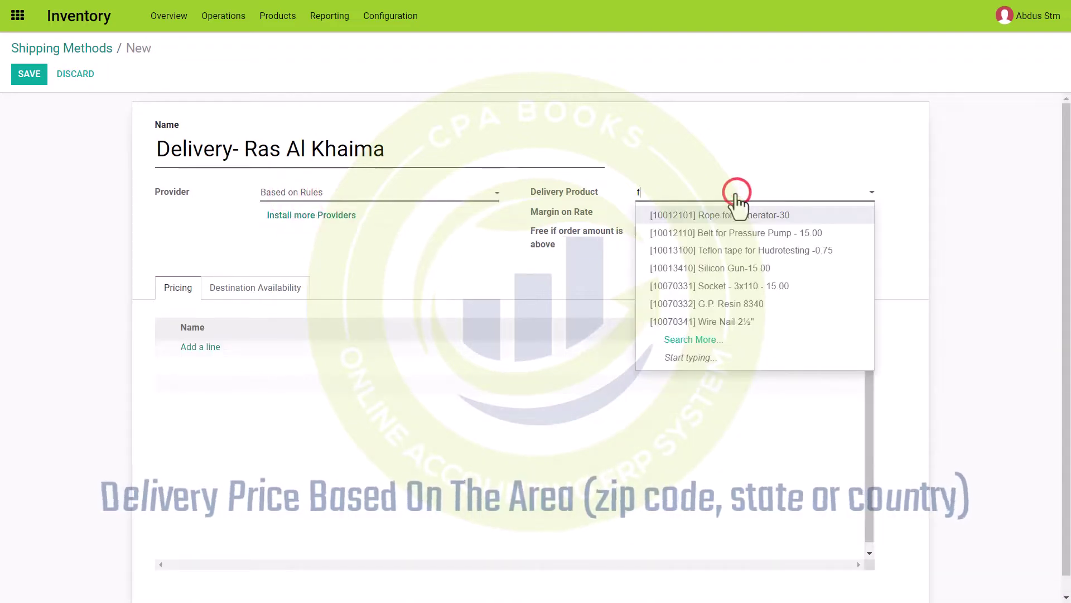
type("free")
left_click(676, 213)
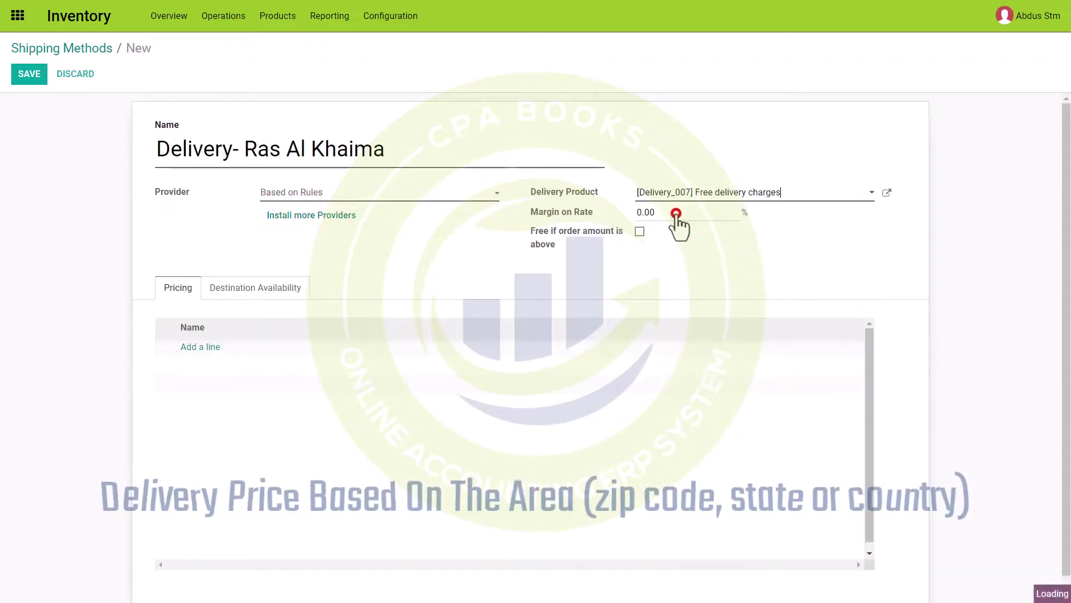
Add a pricing rule for weight >= 1 with a delivery cost of 10 plus 7 times the weight.
left_click(202, 347)
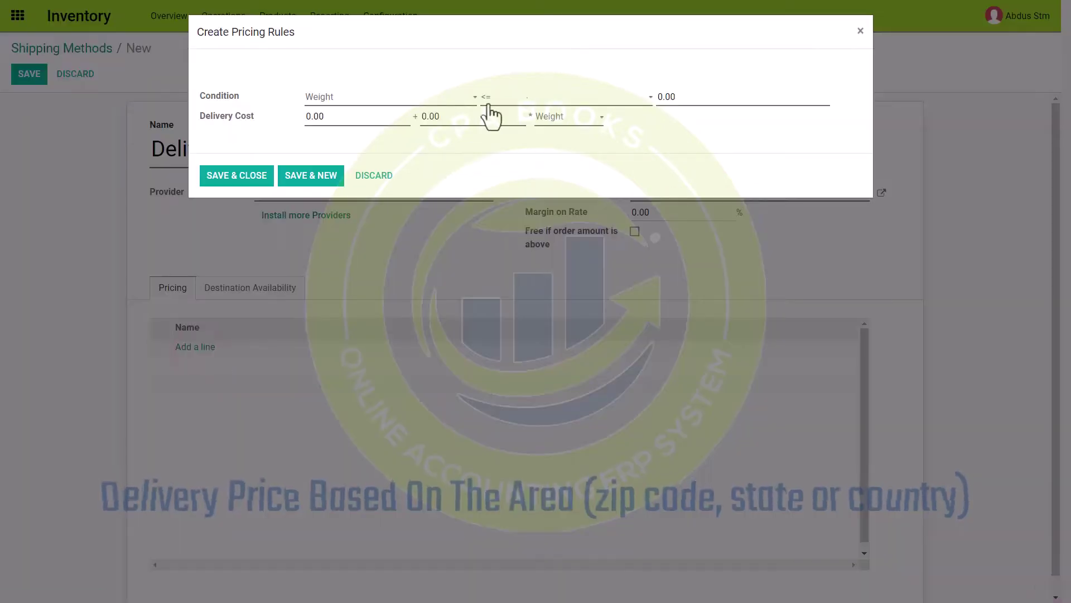
left_click(486, 100)
left_click(490, 143)
left_click(693, 99)
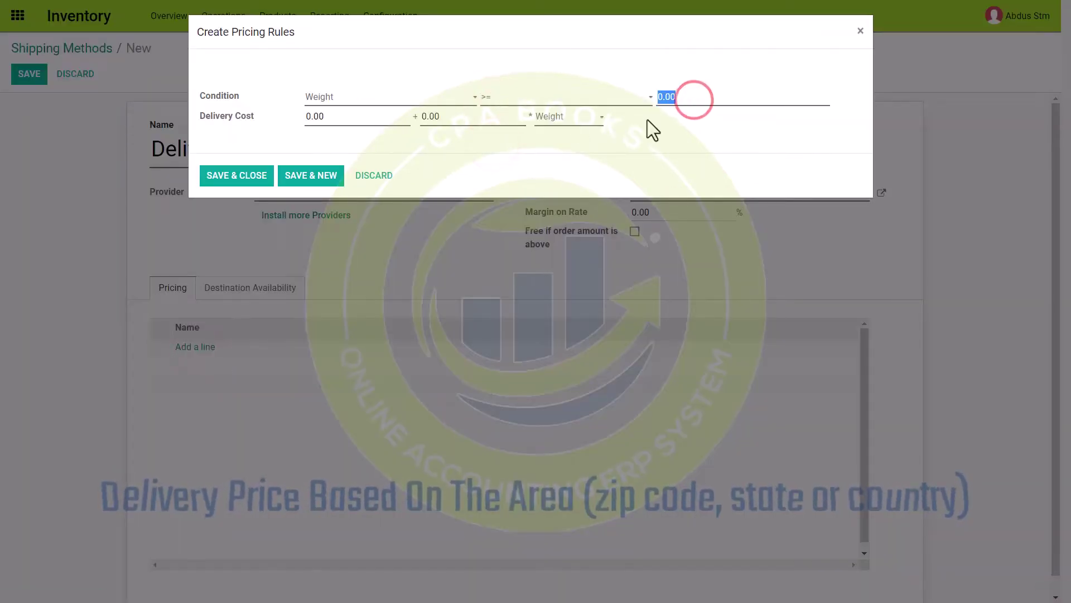
type("1")
type("10")
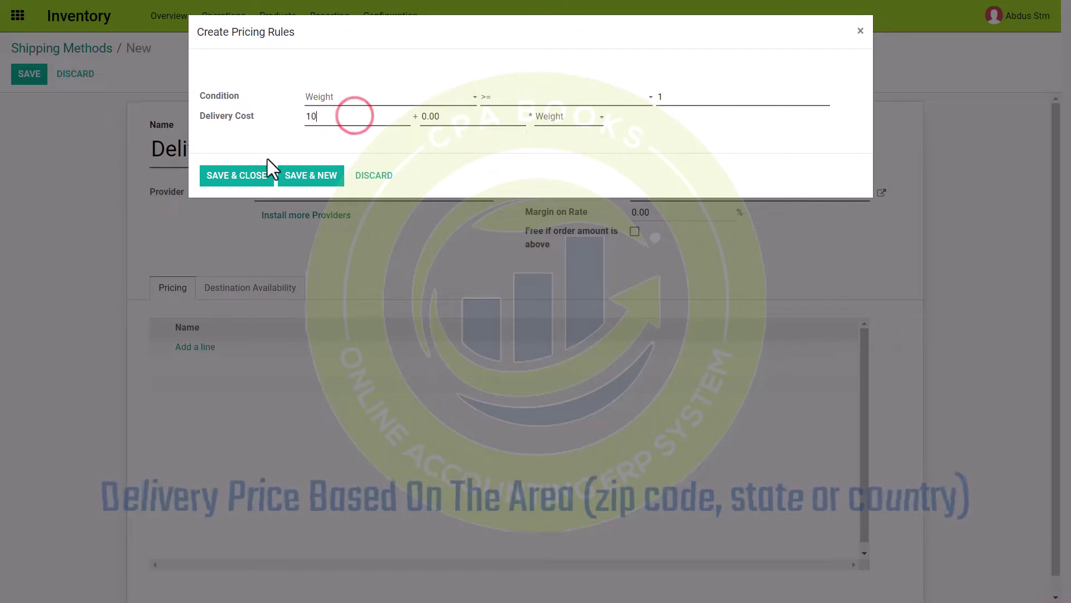
left_click(446, 116)
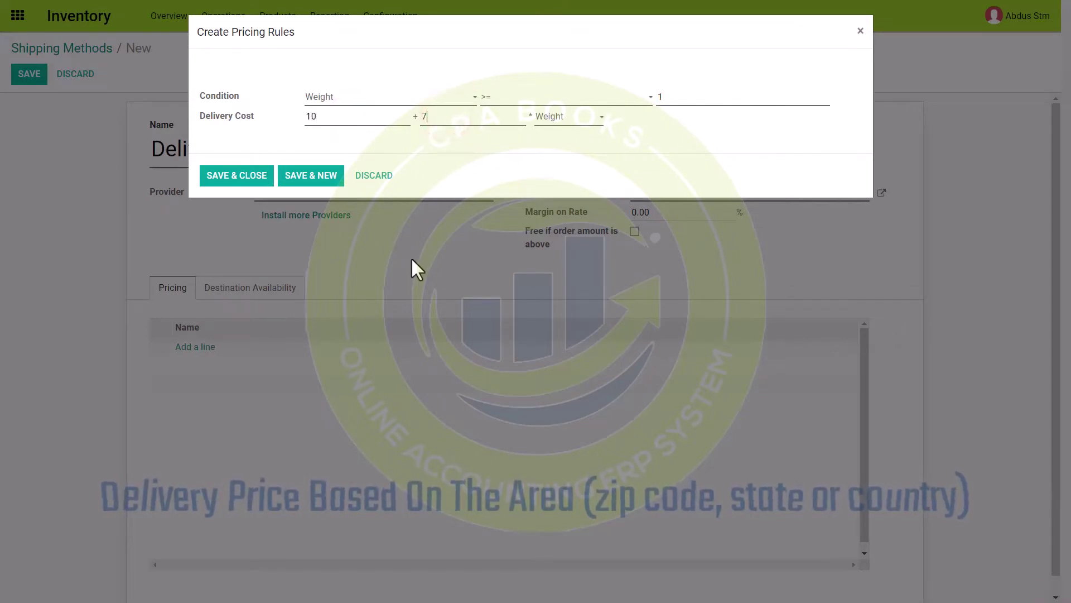
left_click(240, 176)
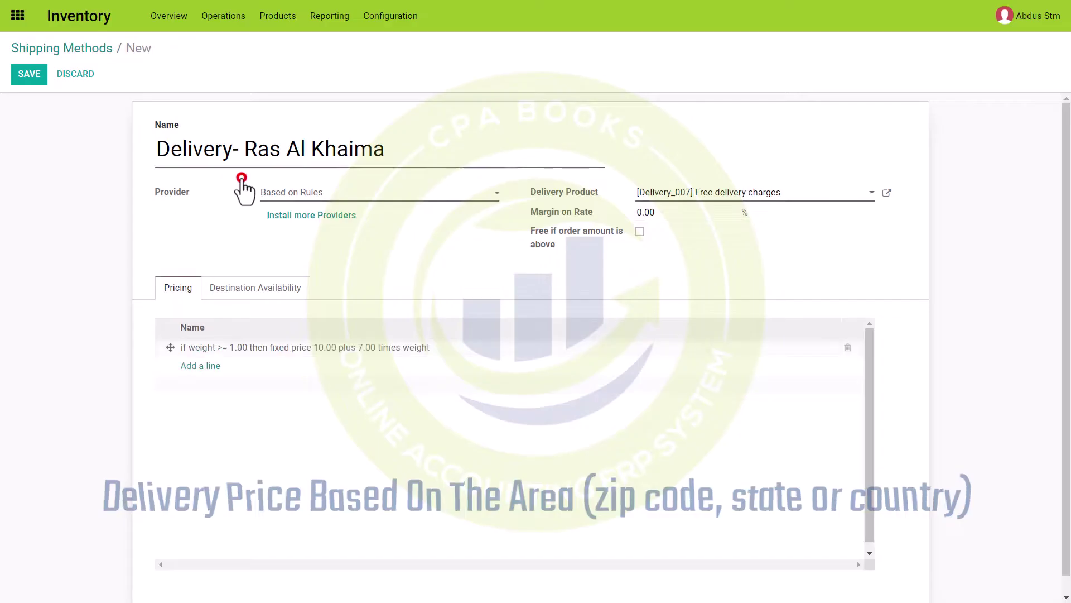
Limit the shipping method's destination availability to the country United Arab Emirates and the state Ras al-Khaimah (AE).
left_click(250, 293)
left_click(286, 362)
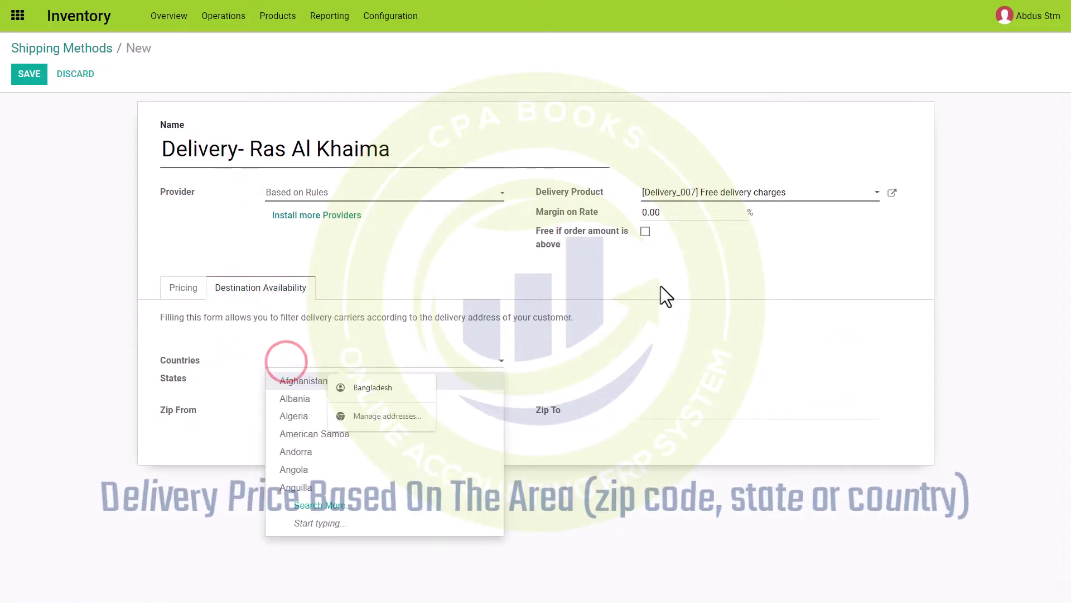
type("United")
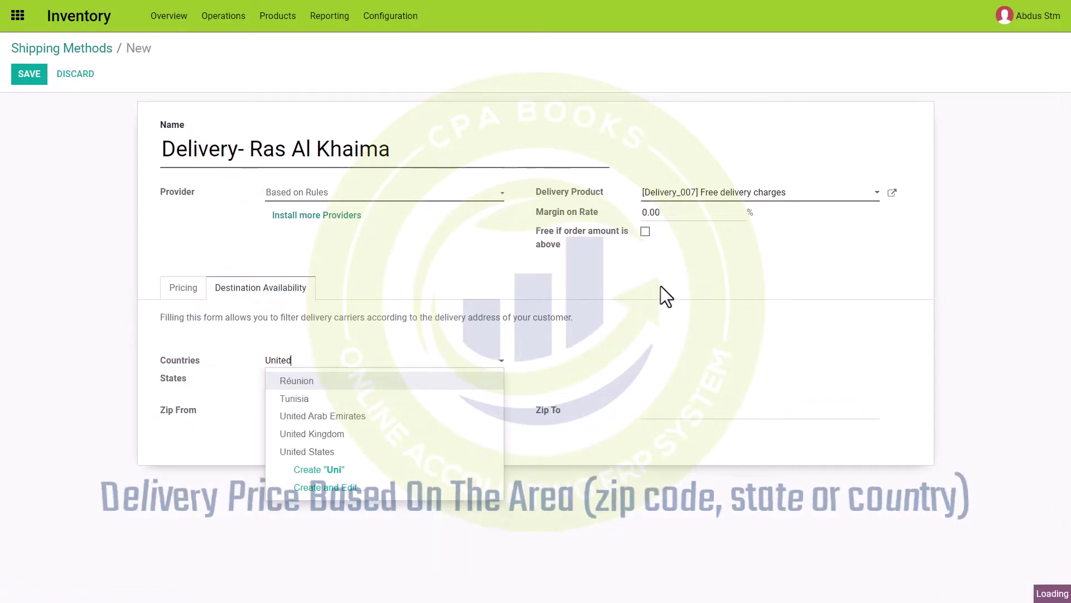
left_click(335, 416)
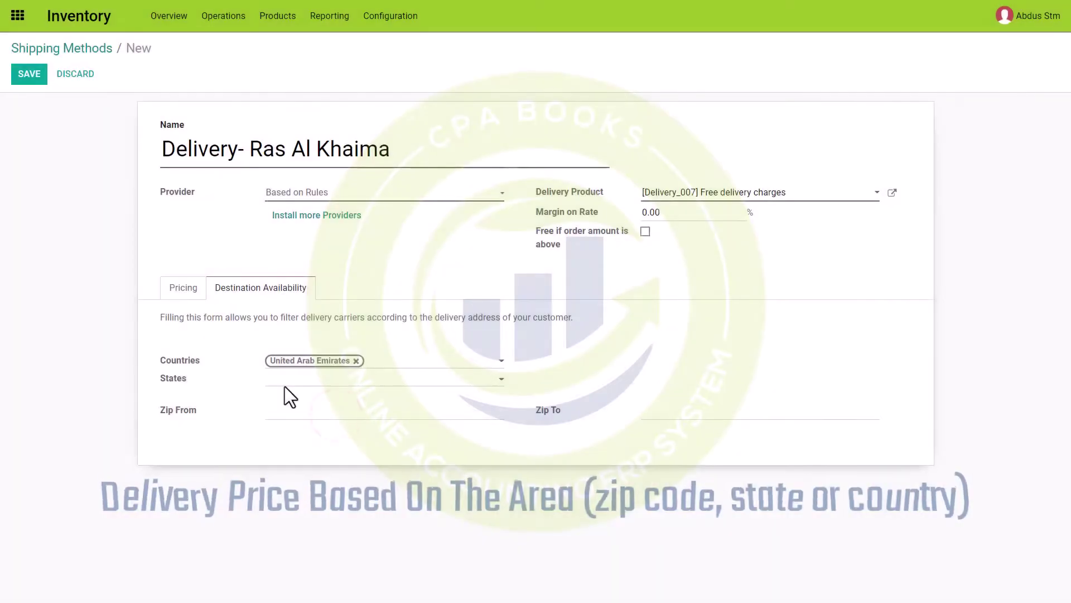
left_click(287, 381)
type("ras")
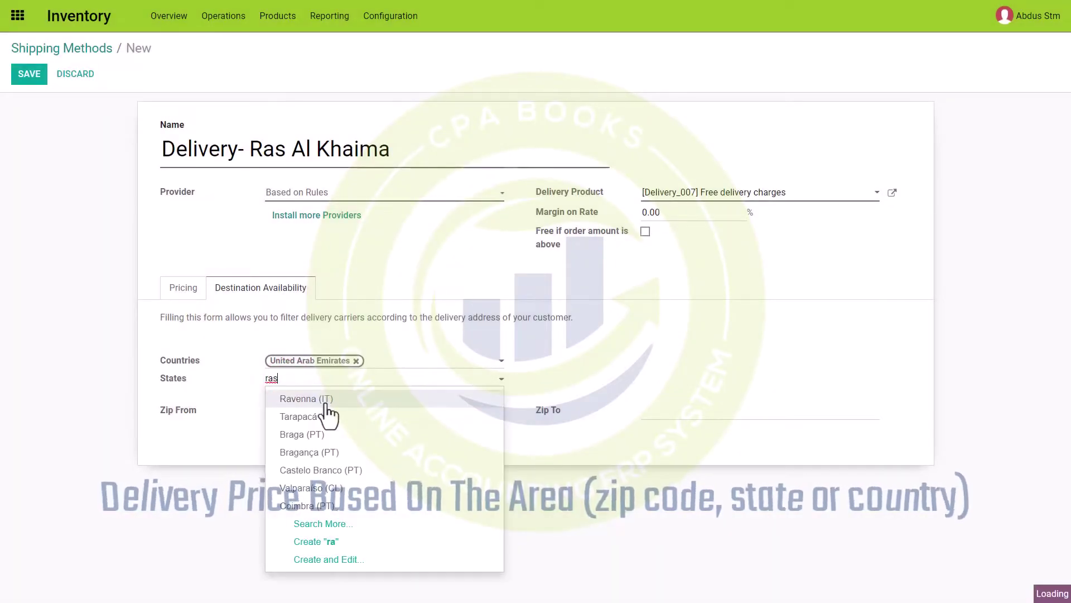
left_click(331, 492)
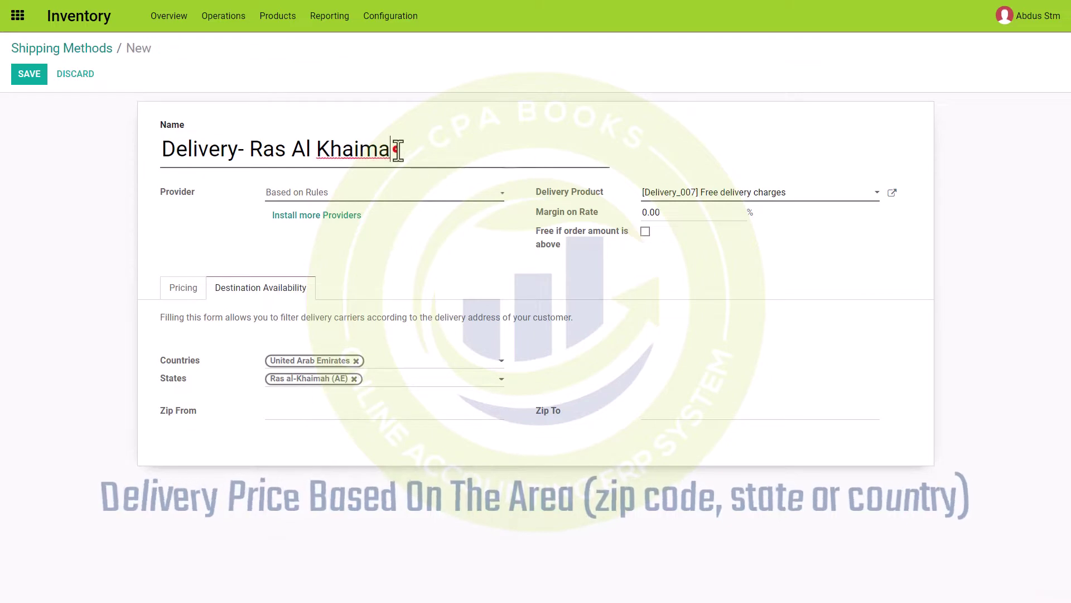
Correct the name to Delivery- Ras Al Khaimah, set the zip range from 000001 to 000004, and save the shipping method.
left_click(392, 148)
type("h")
left_click(277, 407)
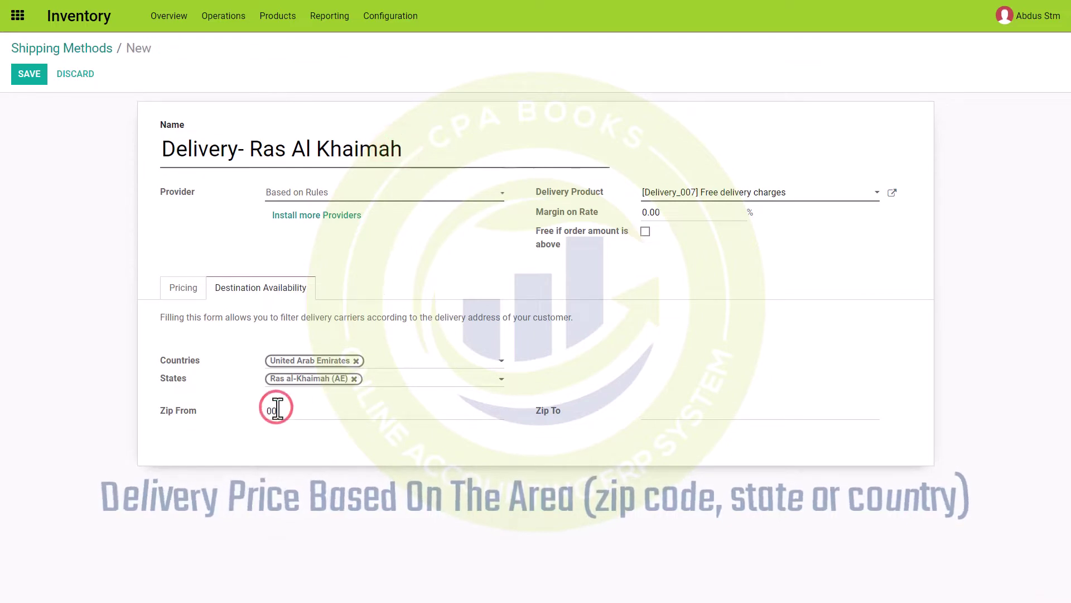
type("000001")
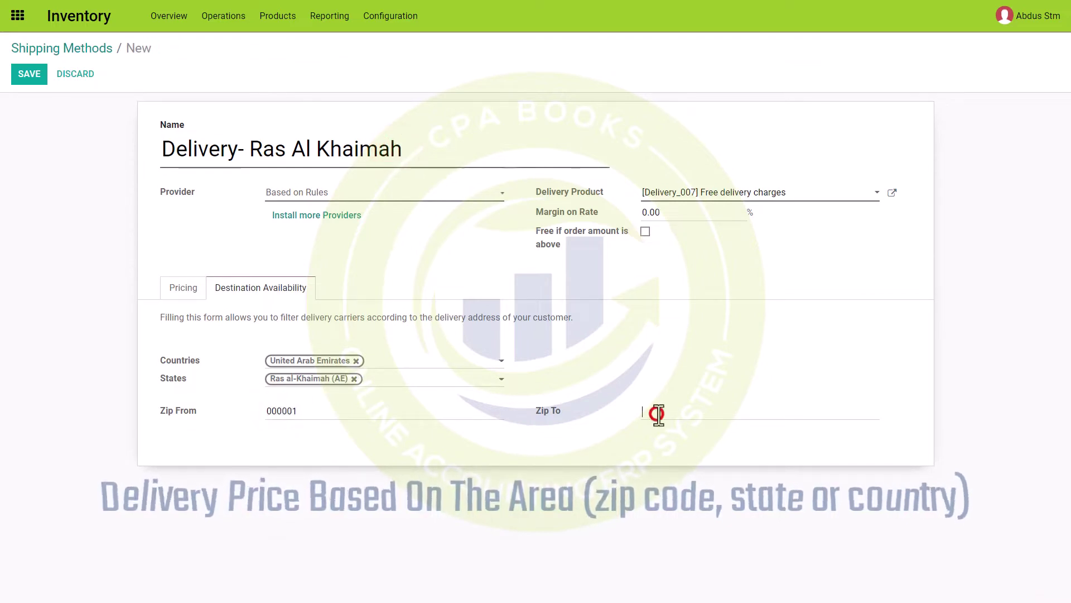
type("000004")
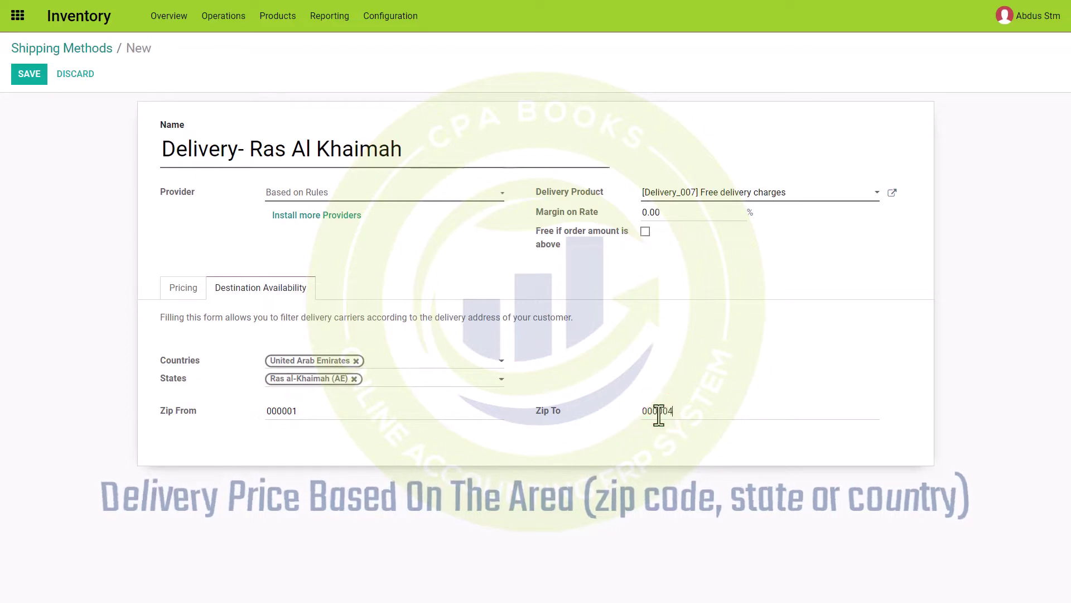
left_click(30, 77)
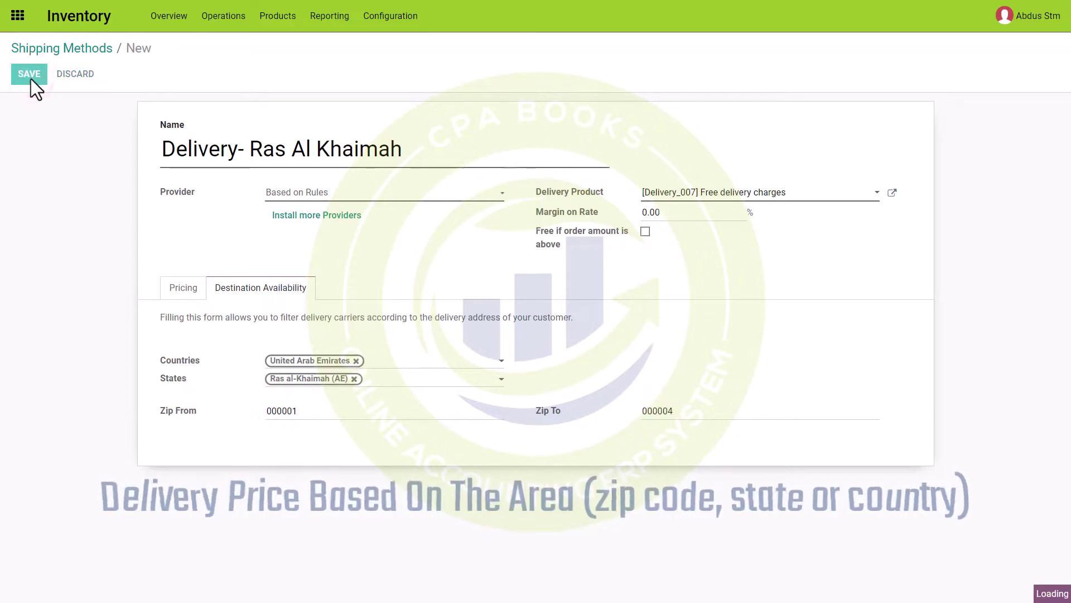
Switch to the Sales app, start a new quotation for the existing customer, and open that customer's record.
left_click(17, 15)
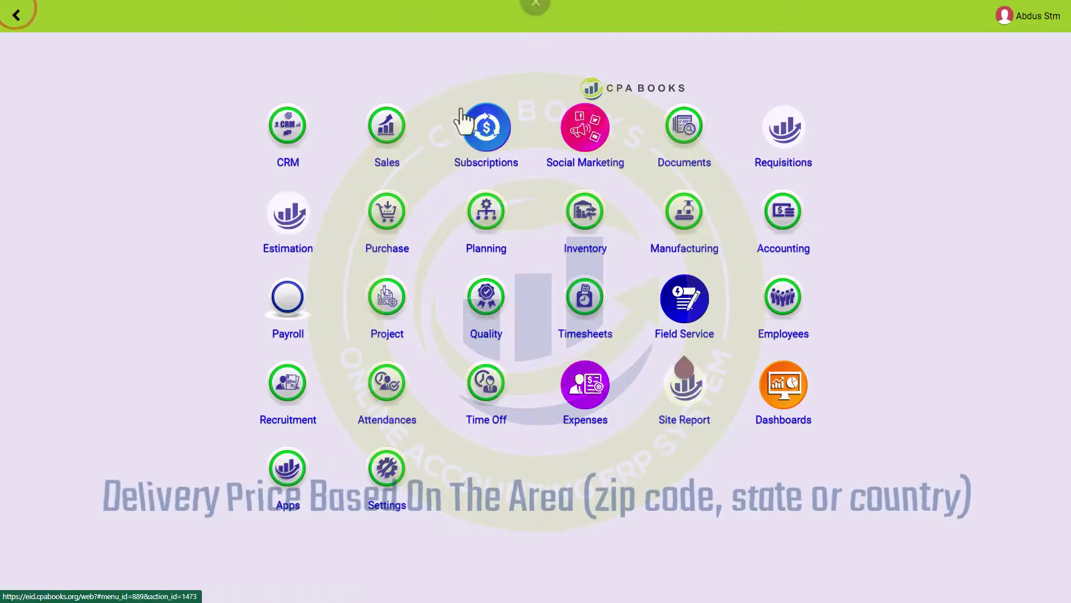
left_click(388, 127)
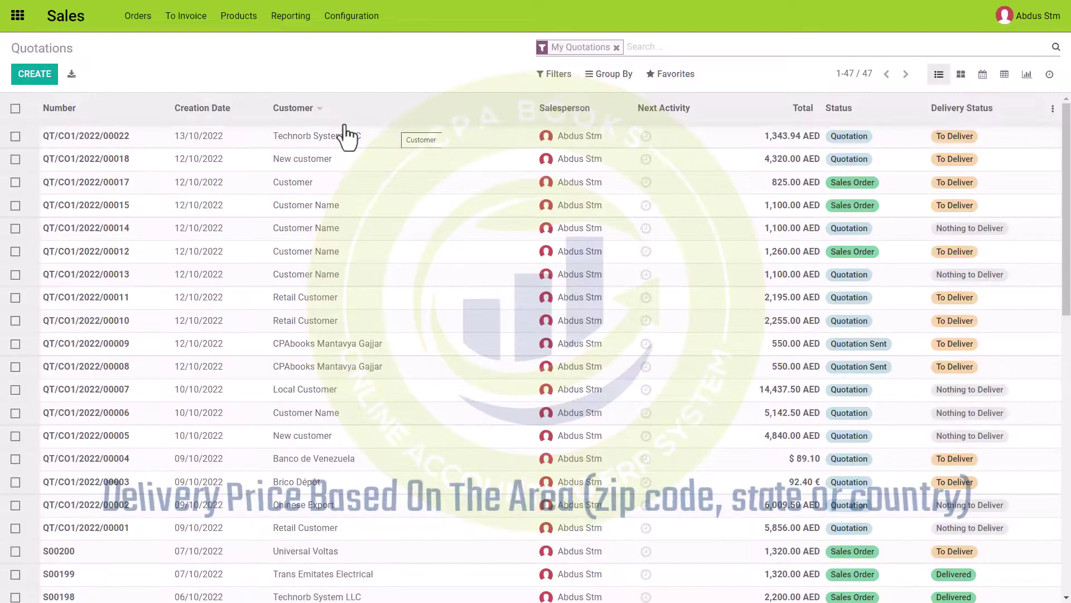
left_click(33, 74)
left_click(275, 231)
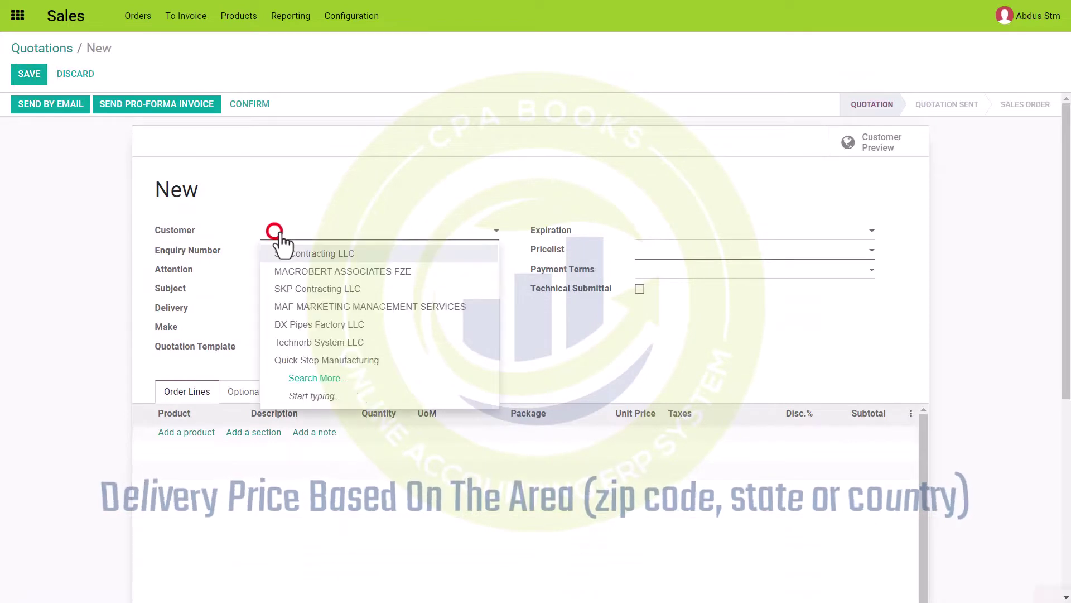
type("Abdu")
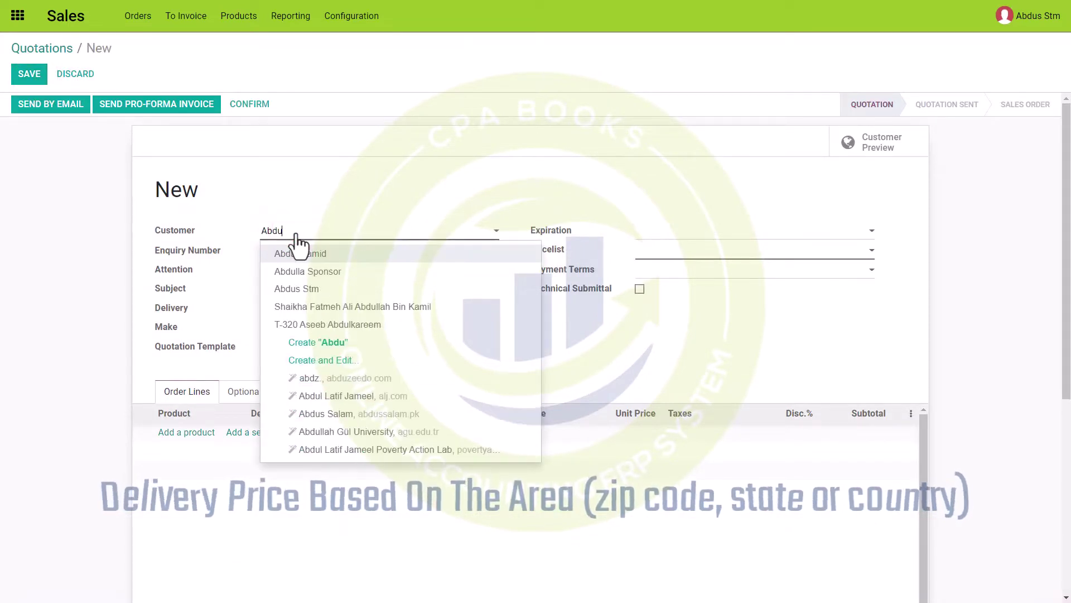
left_click(302, 254)
left_click(516, 231)
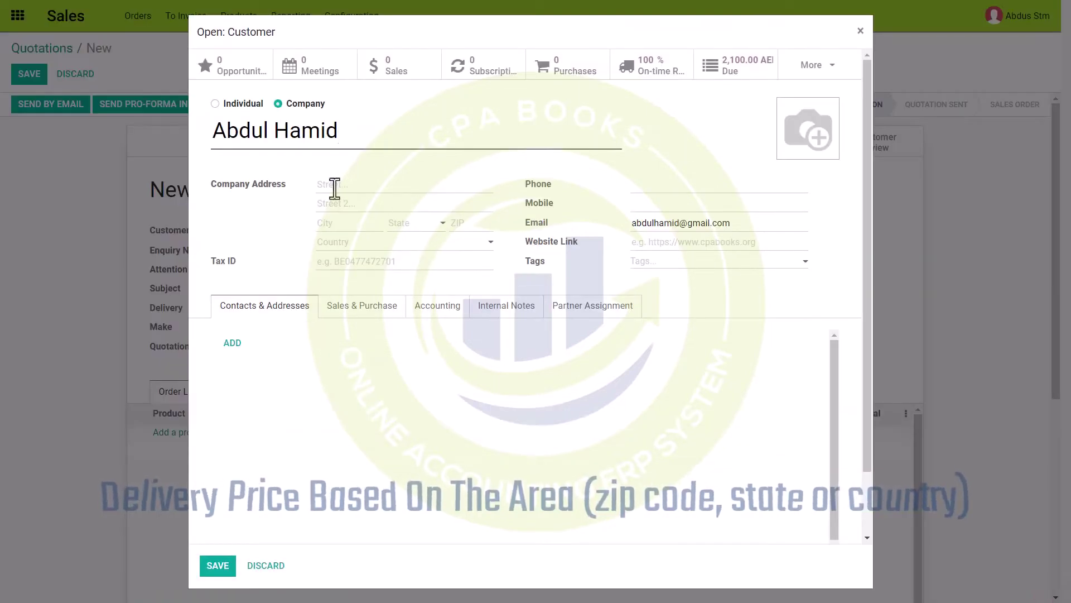
Fill in the customer's street lines with Line 1 and Line 2 and the city with Sharjah.
left_click(334, 187)
type("Line 1")
left_click(330, 203)
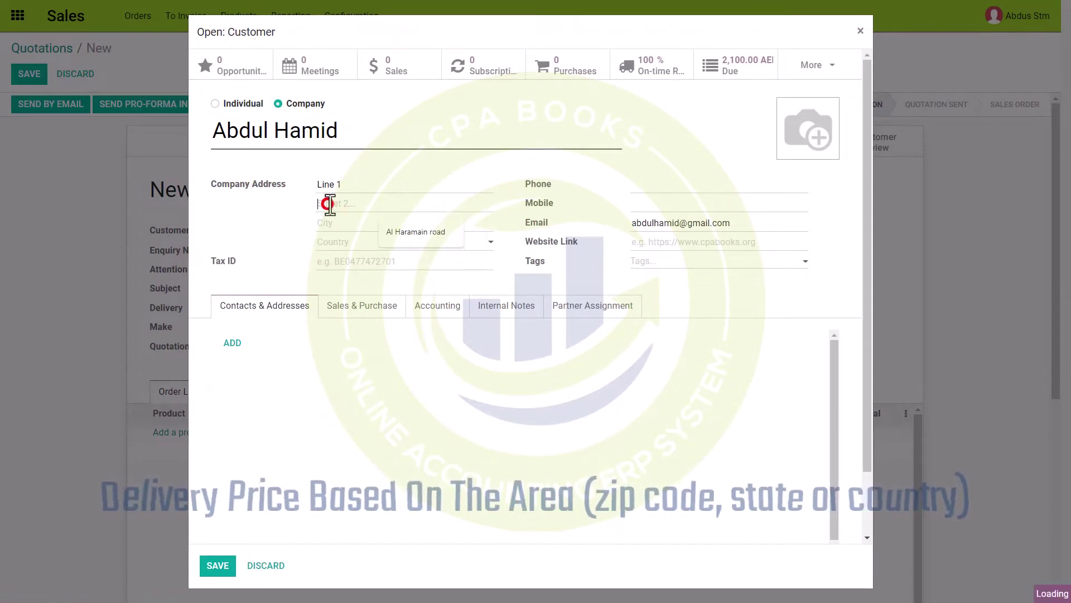
type("Line 2")
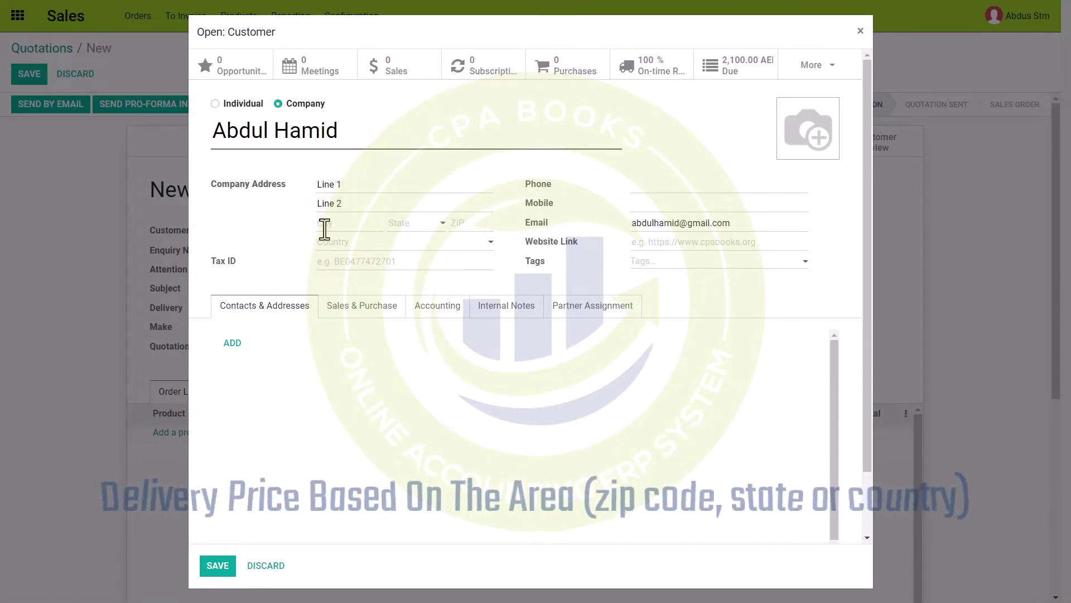
left_click(324, 227)
left_click(356, 251)
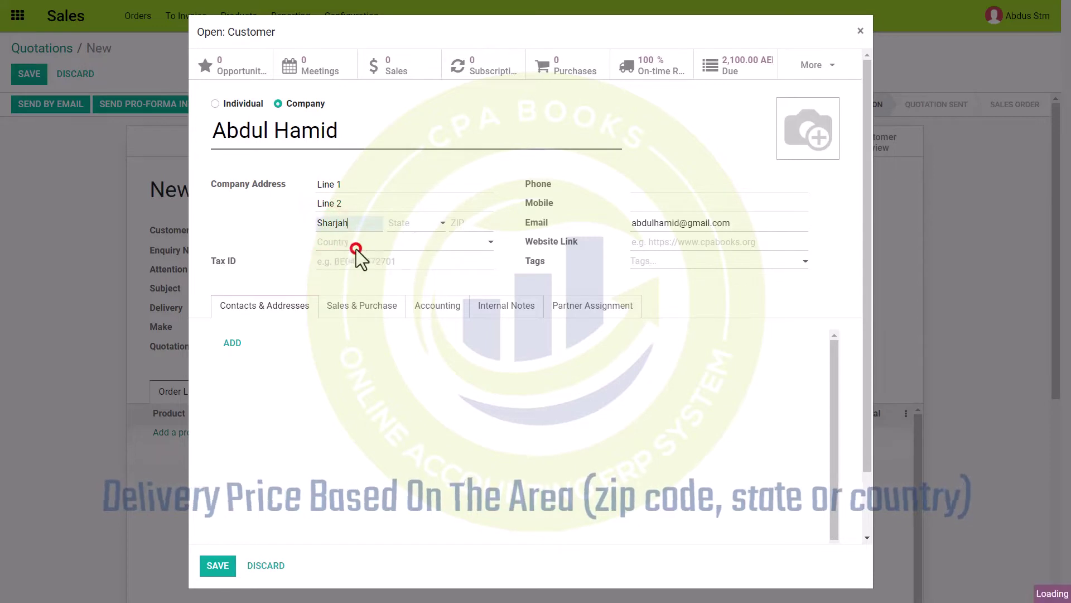
Set the customer's state to Sharjah (AE) and the zip code to 000002, and save the customer record.
left_click(399, 222)
type("shar")
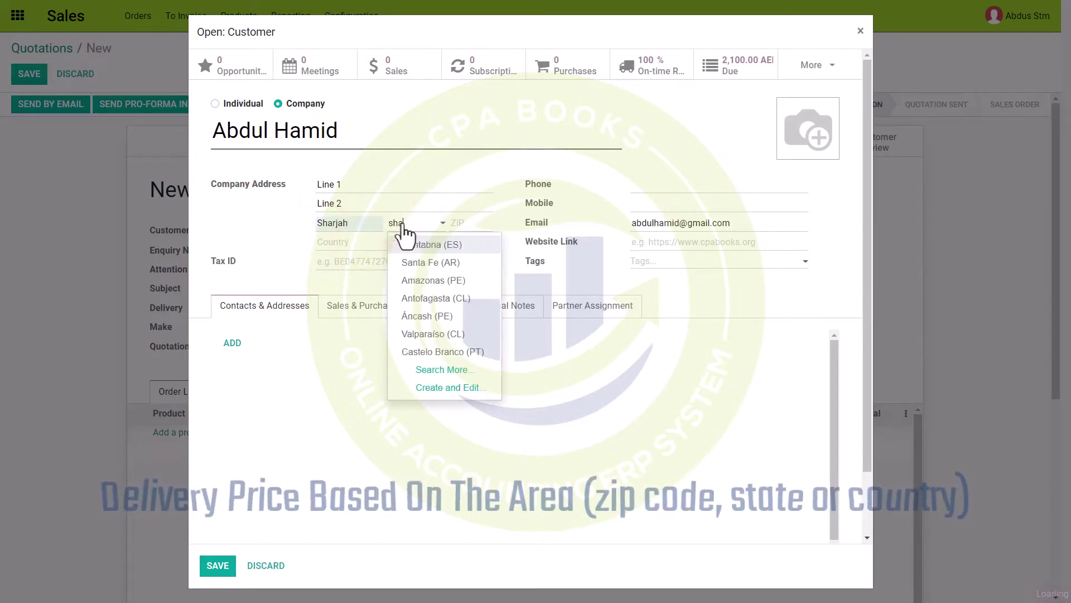
left_click(428, 263)
left_click(462, 222)
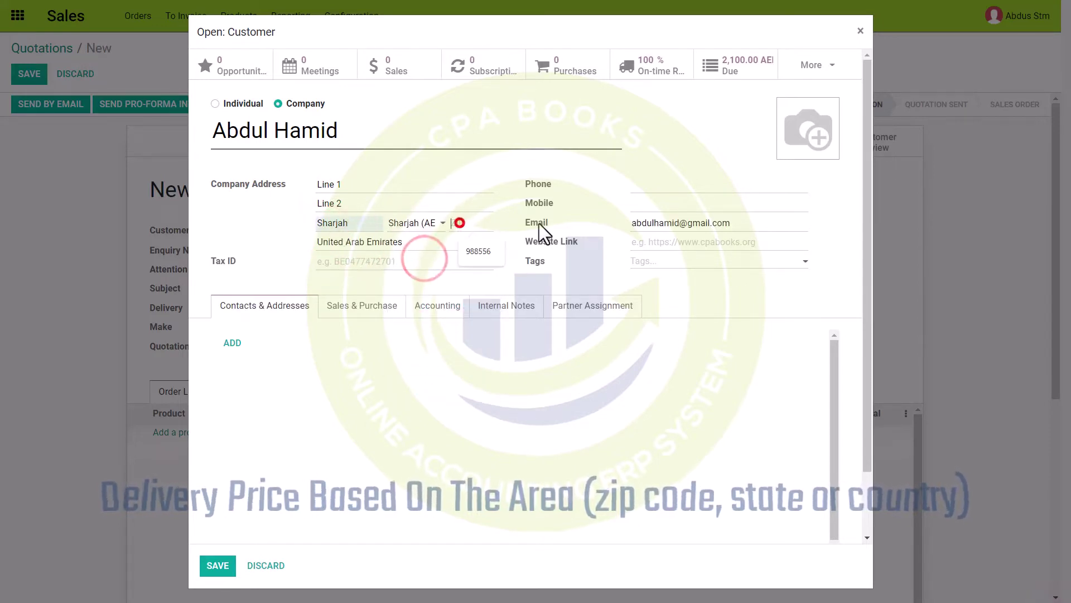
type("0000")
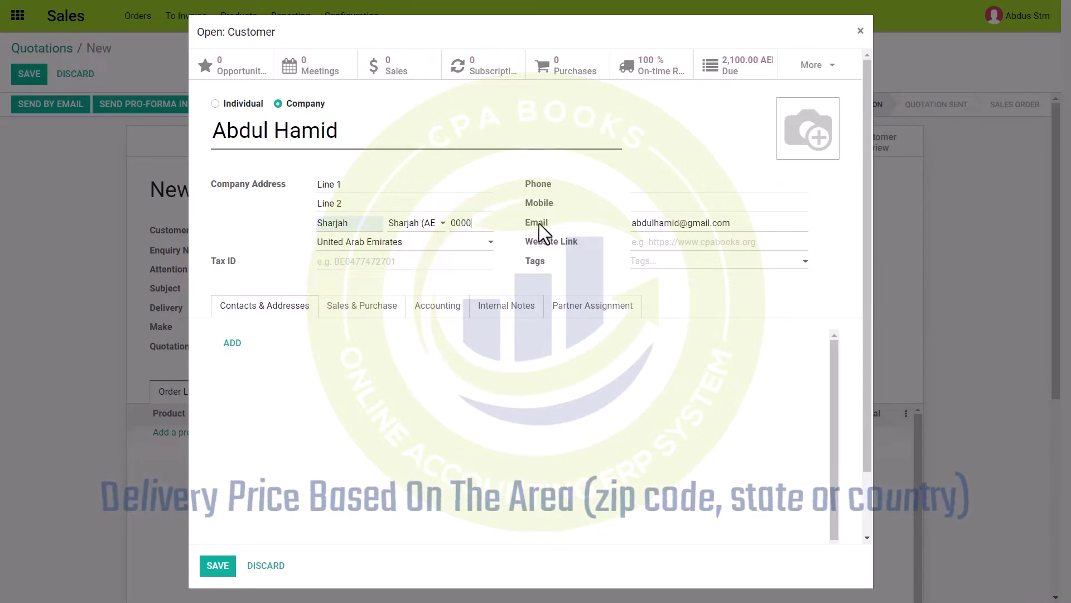
type("02")
left_click(231, 563)
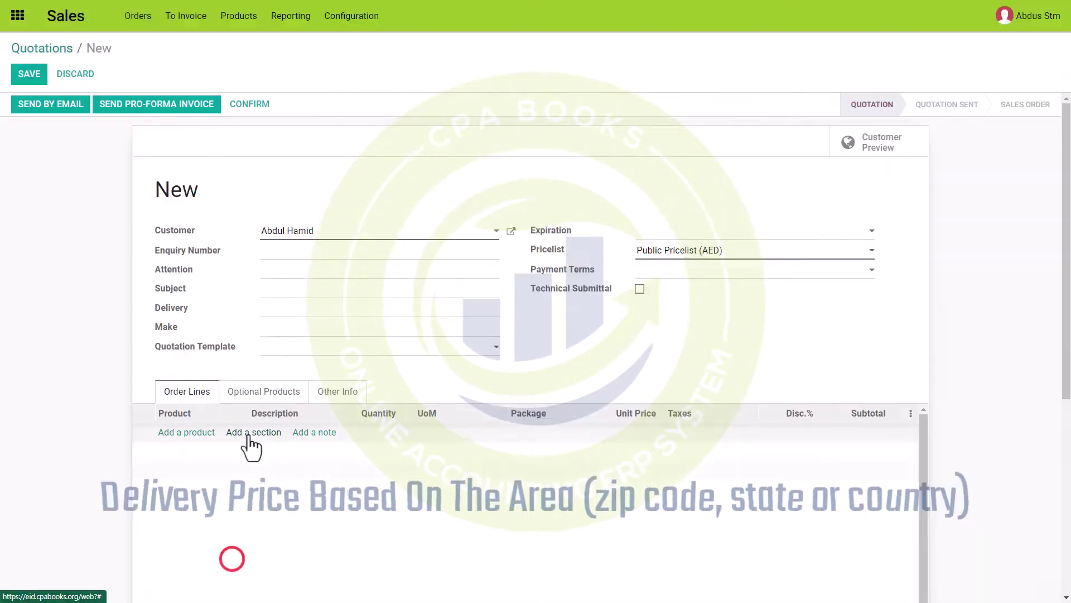
Add the product Laptop A to the quotation's order lines.
left_click(186, 434)
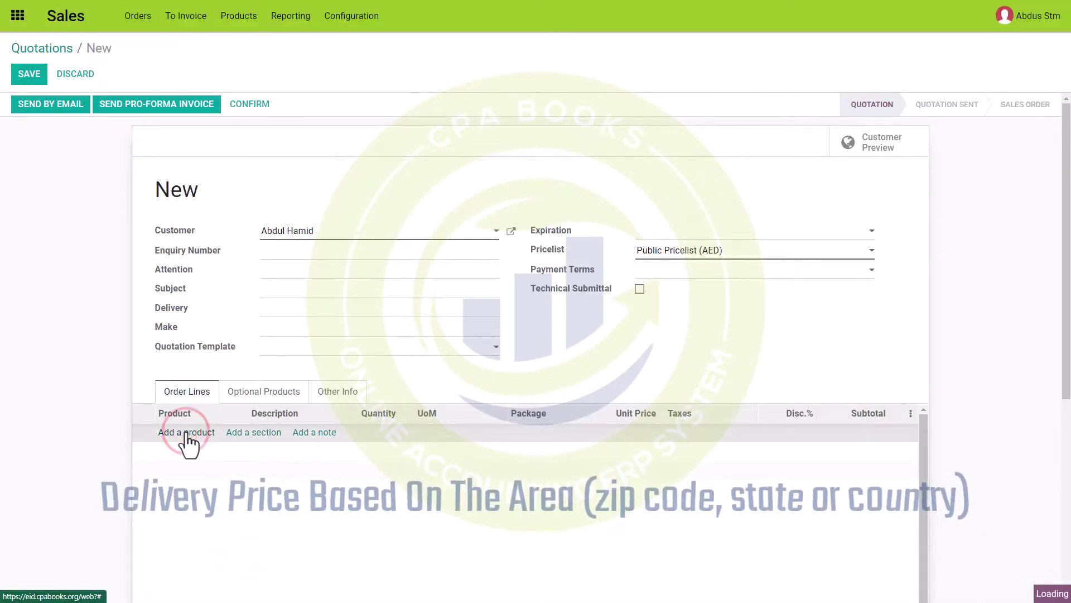
type("La")
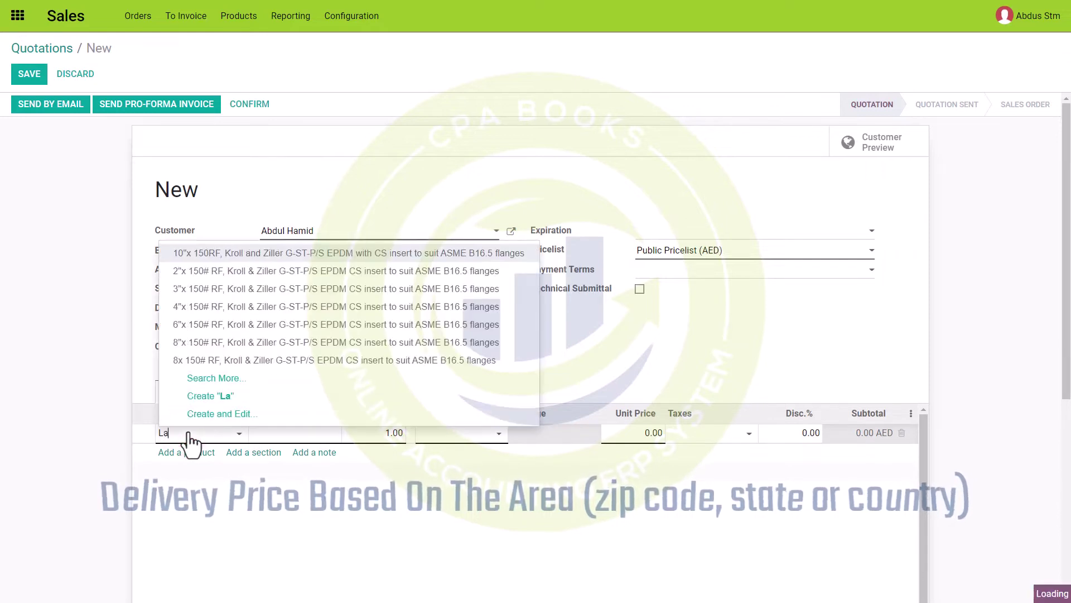
type("ptop")
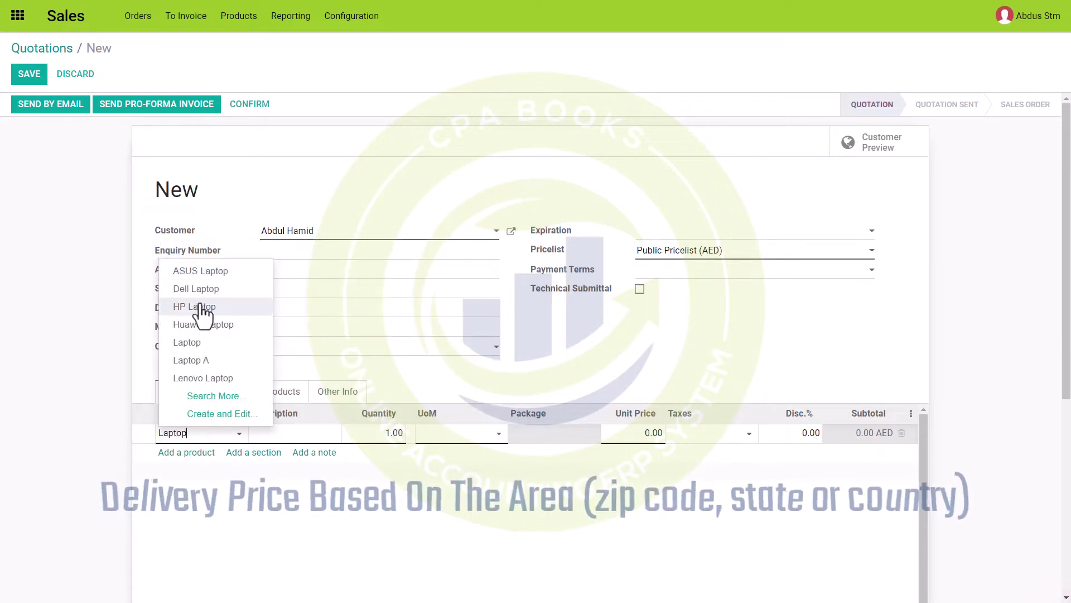
left_click(171, 344)
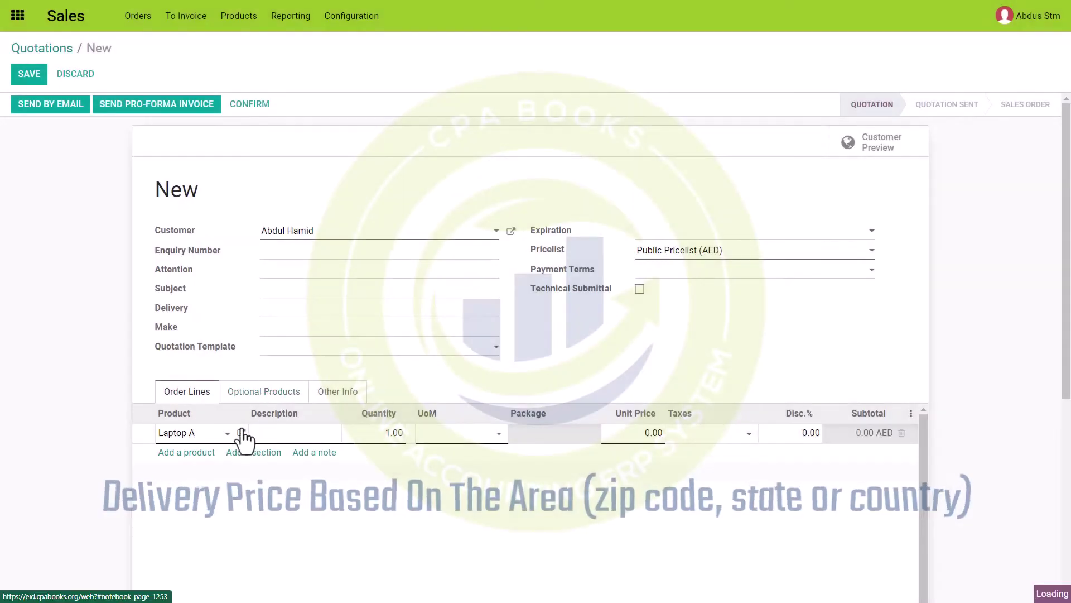
Check the sales price and weight in the Laptop A product record, and its stock availability on the order line.
left_click(239, 432)
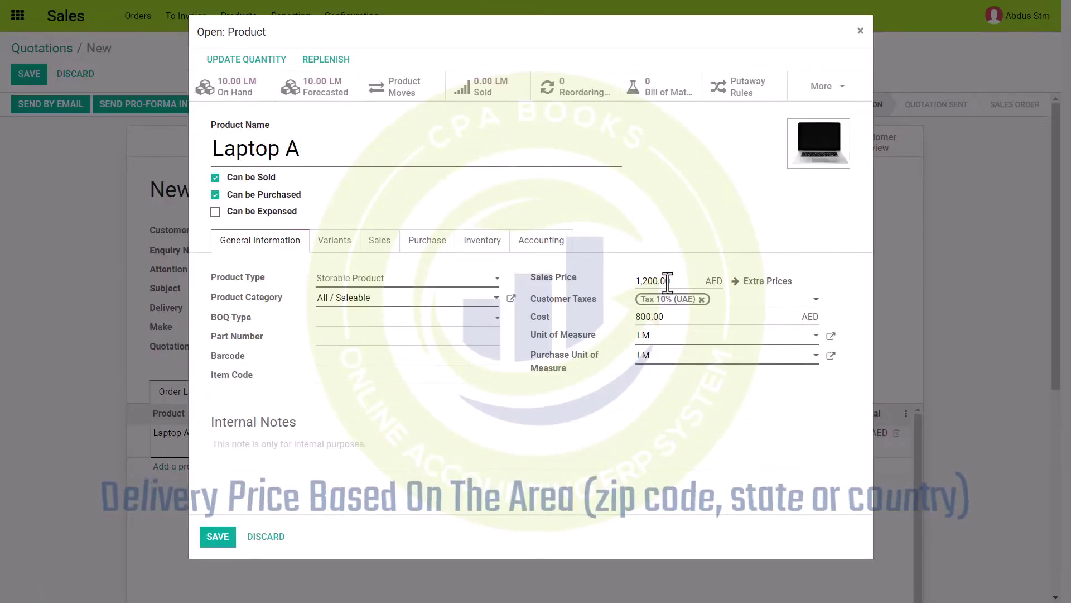
left_click(658, 281)
left_click(482, 241)
left_click(651, 327)
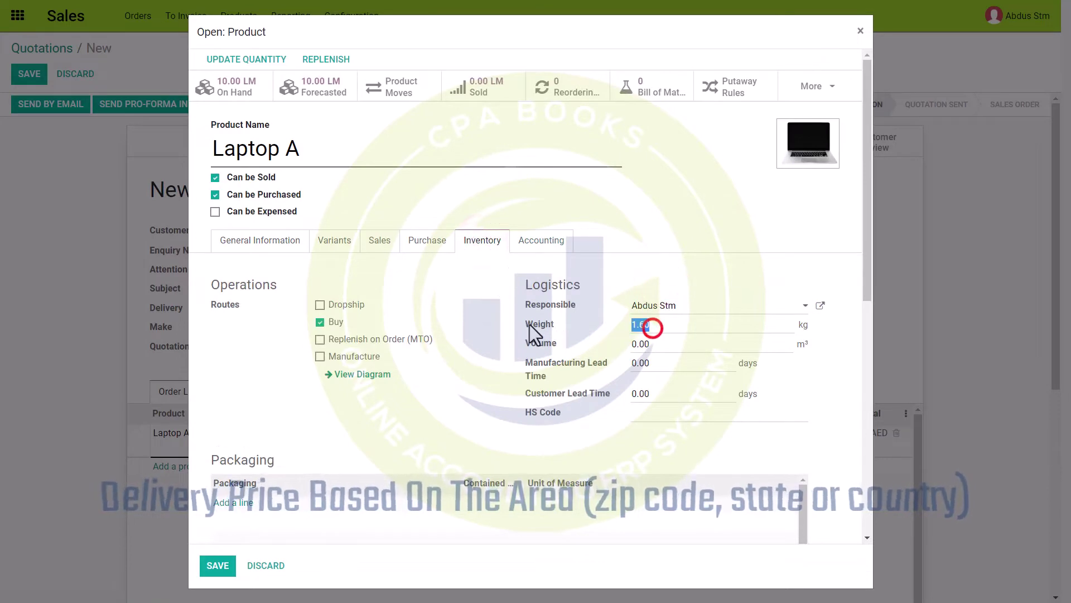
left_click(216, 566)
left_click(412, 432)
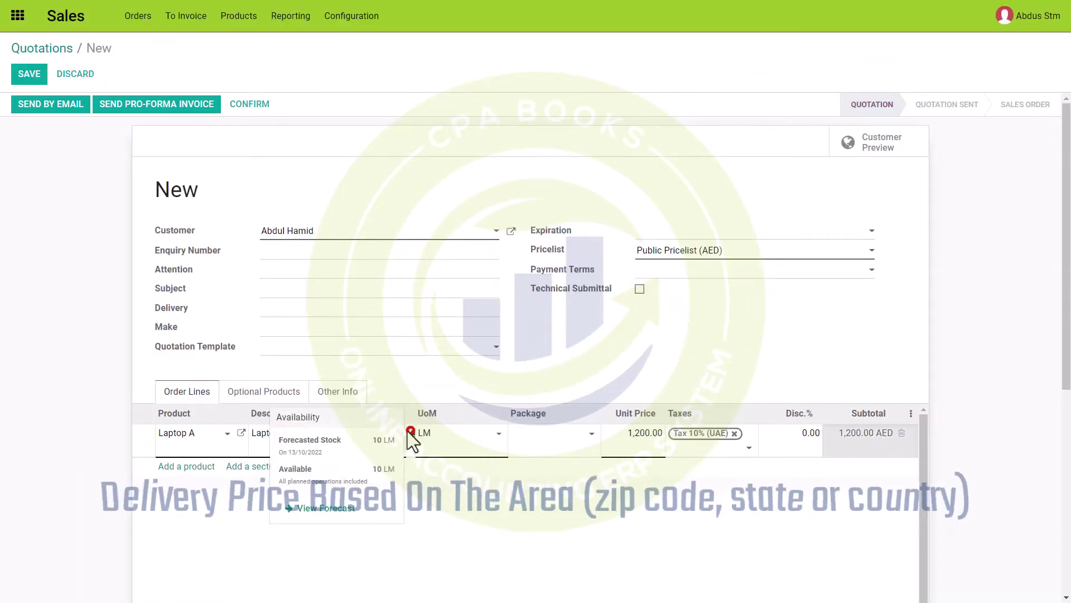
left_click(535, 377)
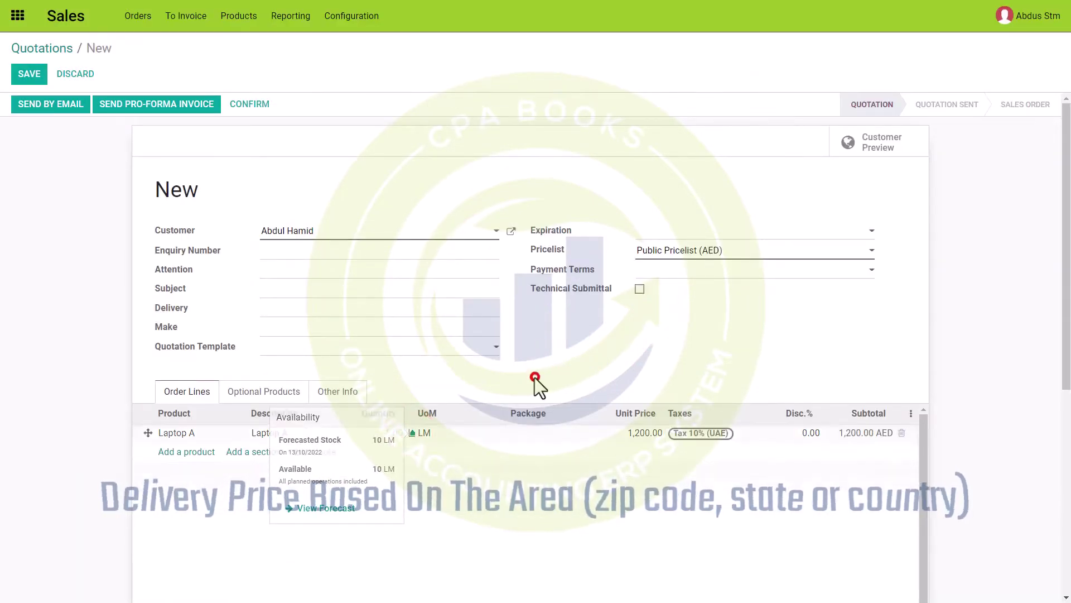
Add the Delivery- Sharjah shipping method to the quotation, review the order lines and save the quotation.
scroll(1064, 346, "down", 4)
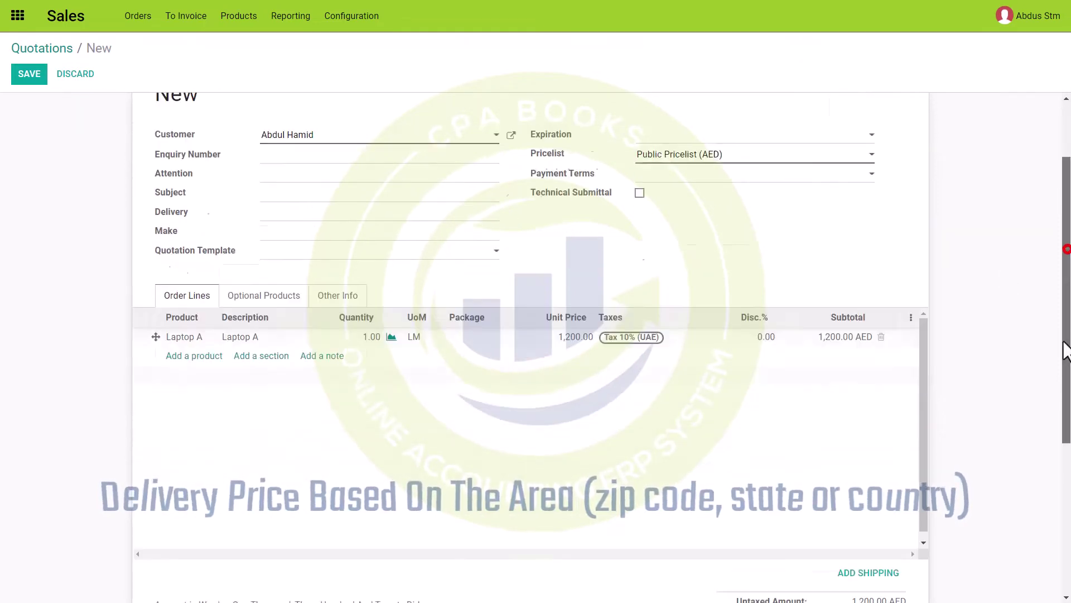
left_click(866, 467)
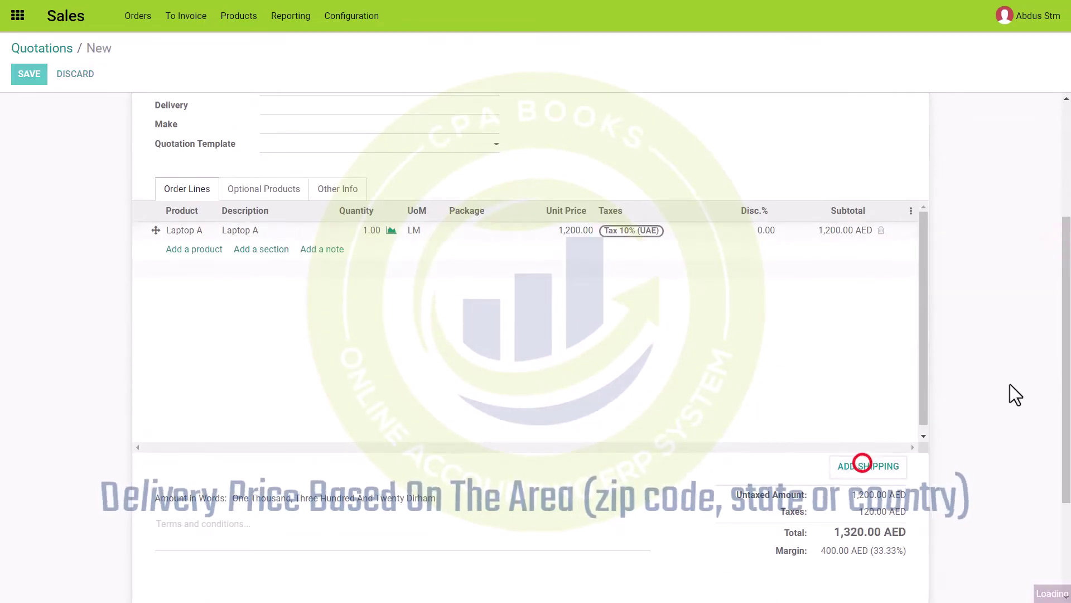
left_click(445, 88)
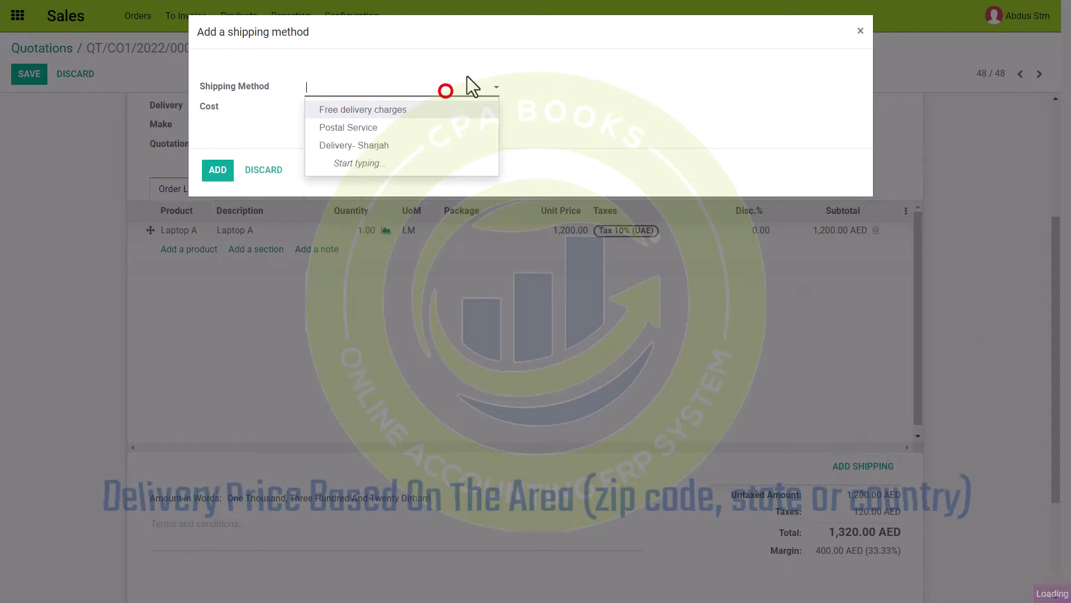
left_click(362, 146)
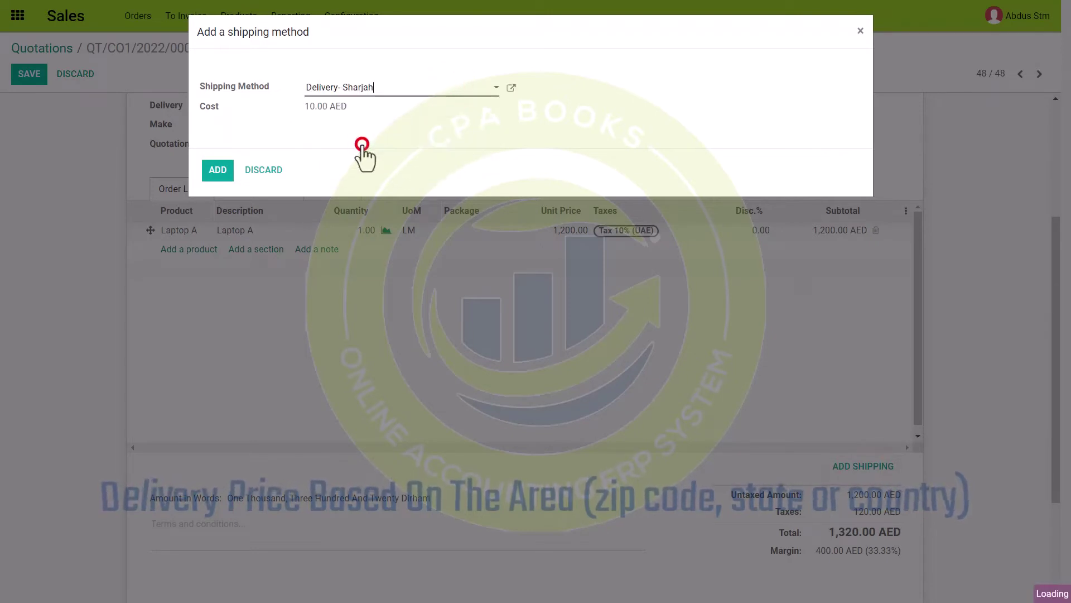
left_click(217, 173)
left_click_drag(1062, 249, 1066, 335)
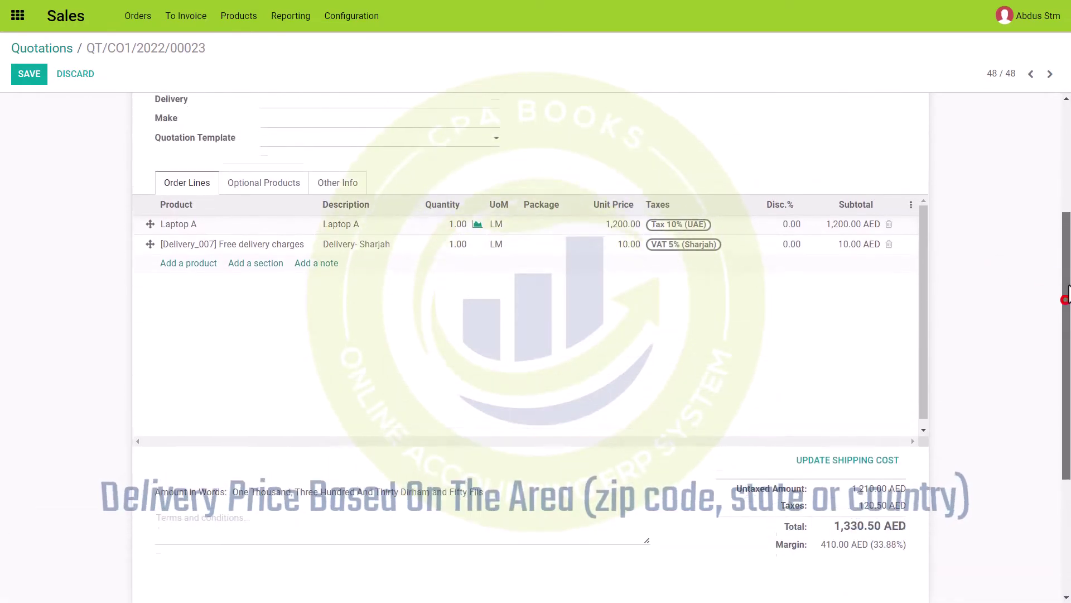
left_click_drag(1065, 299, 1064, 190)
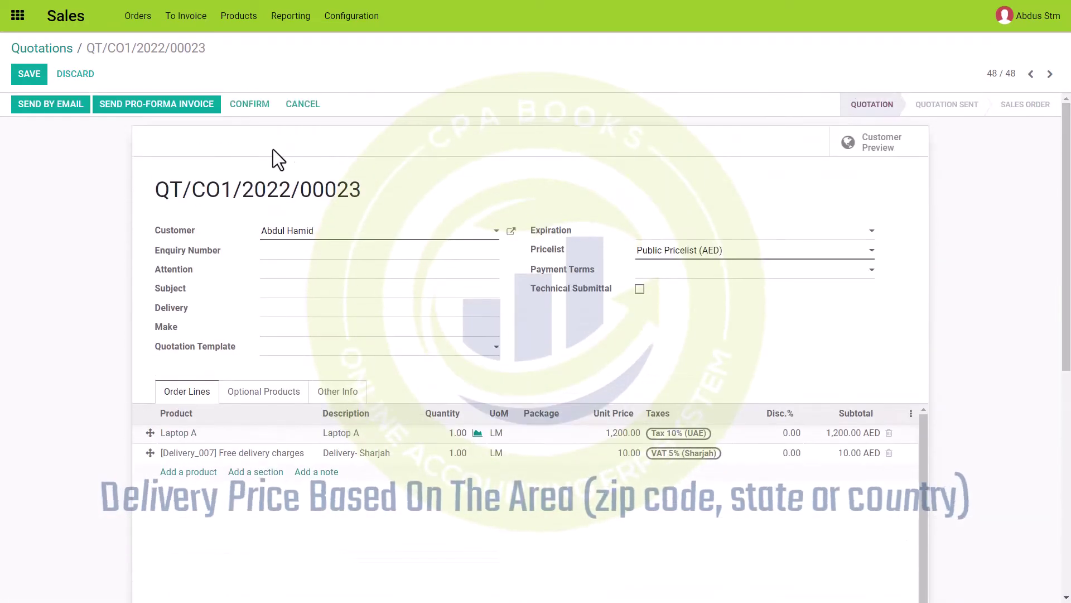
left_click(29, 74)
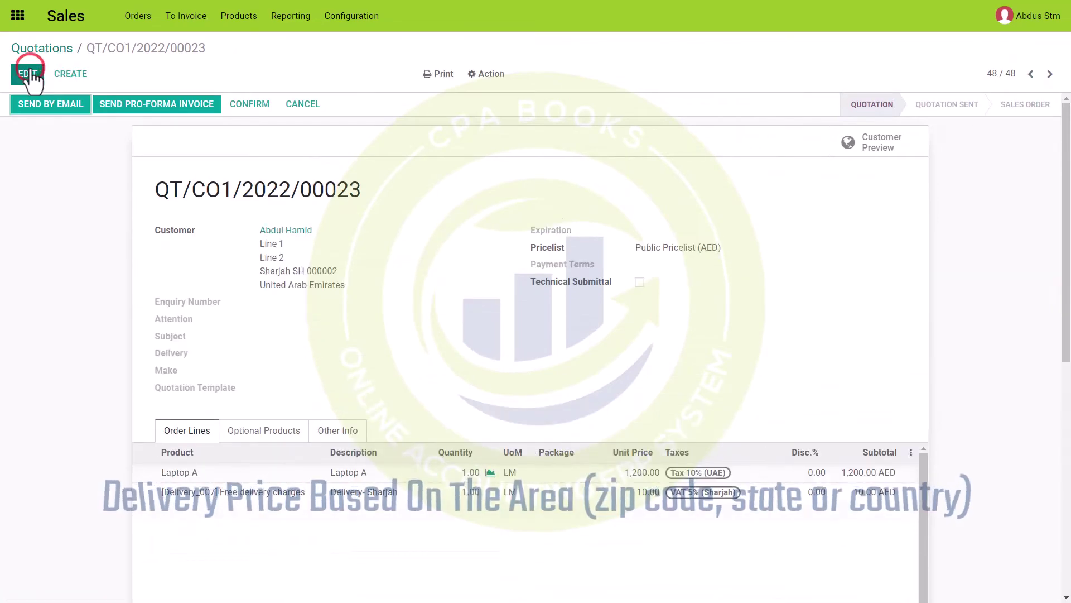
Switch to the Inventory app, open the shipping methods list and archive the Free delivery charges method.
left_click(17, 15)
left_click(571, 246)
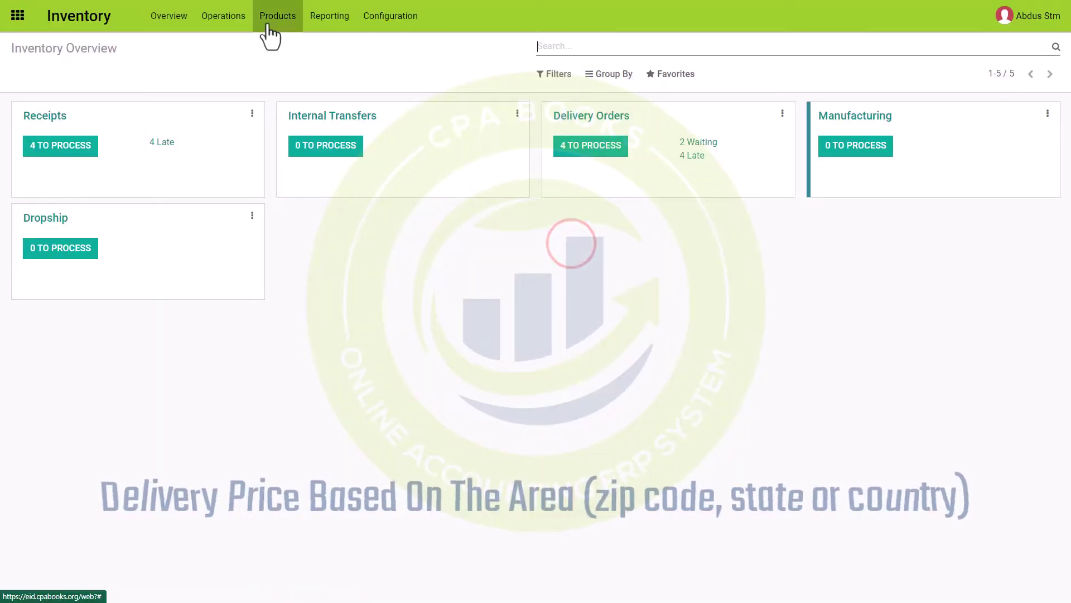
left_click(385, 16)
left_click(403, 341)
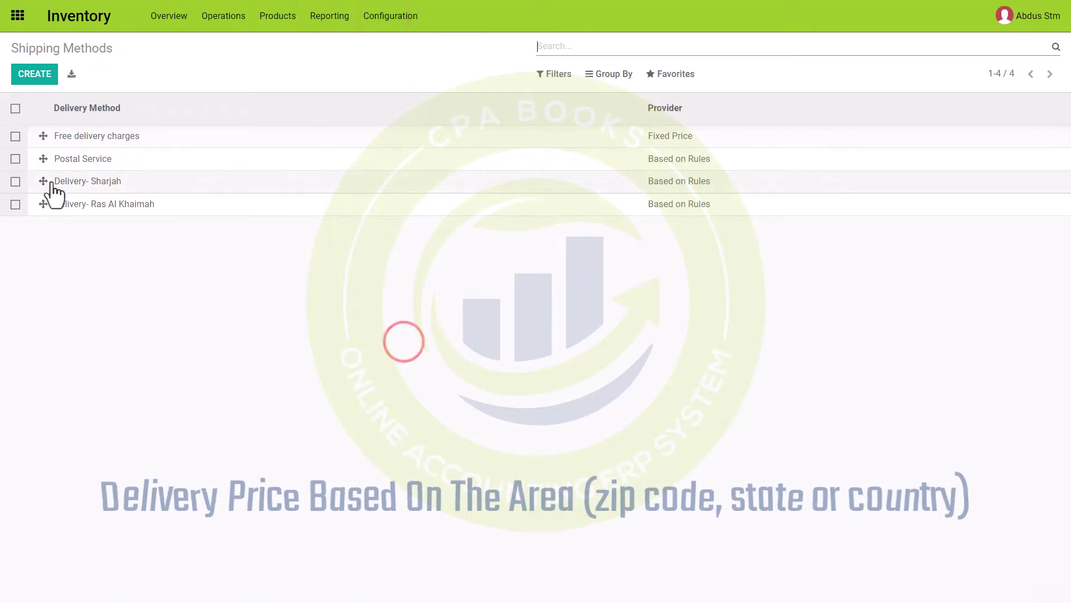
left_click(15, 136)
left_click(485, 74)
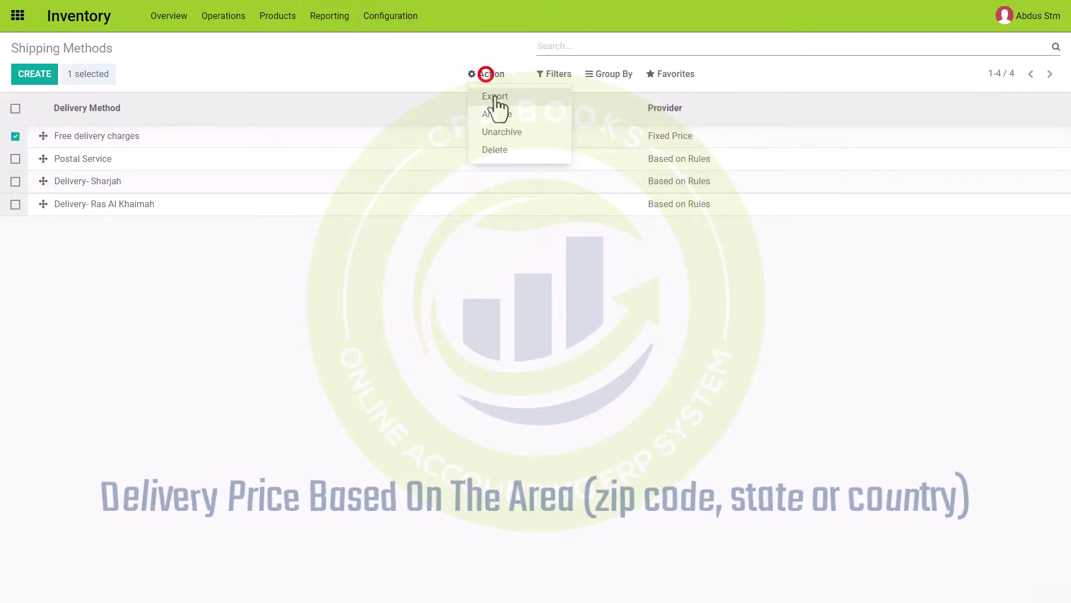
left_click(495, 112)
left_click(328, 105)
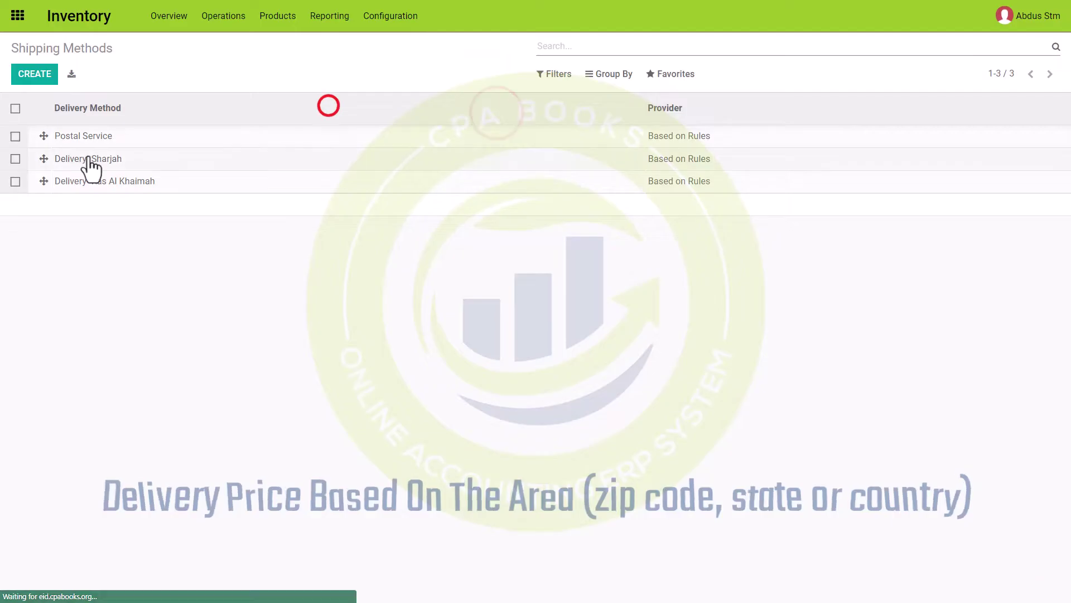
Archive the Postal Service shipping method and check the pricing rule of the Delivery- Ras Al Khaimah method.
left_click(15, 135)
left_click(494, 74)
left_click(502, 114)
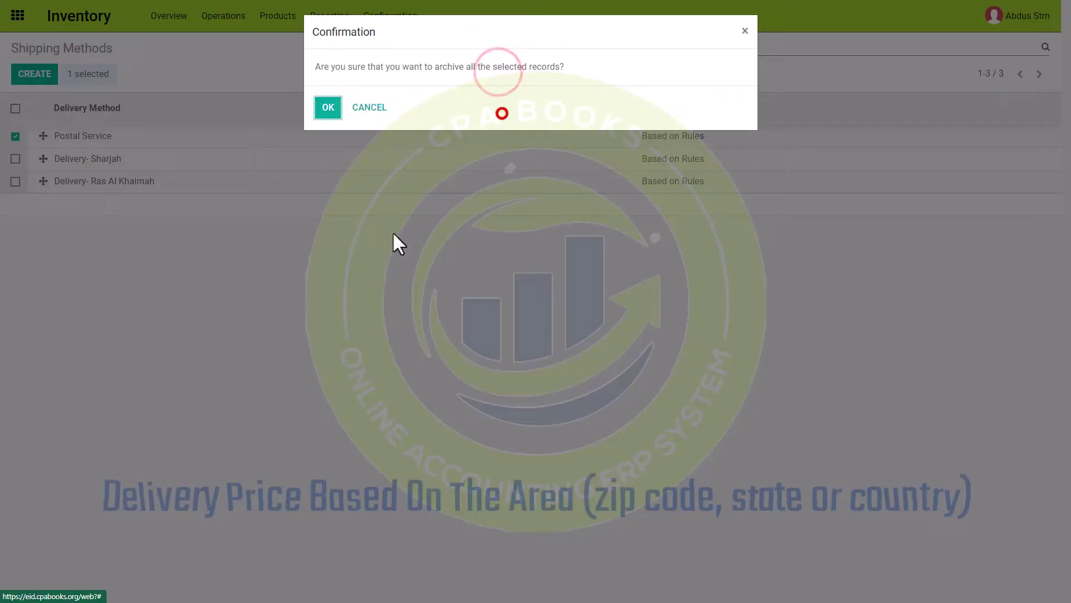
left_click(328, 107)
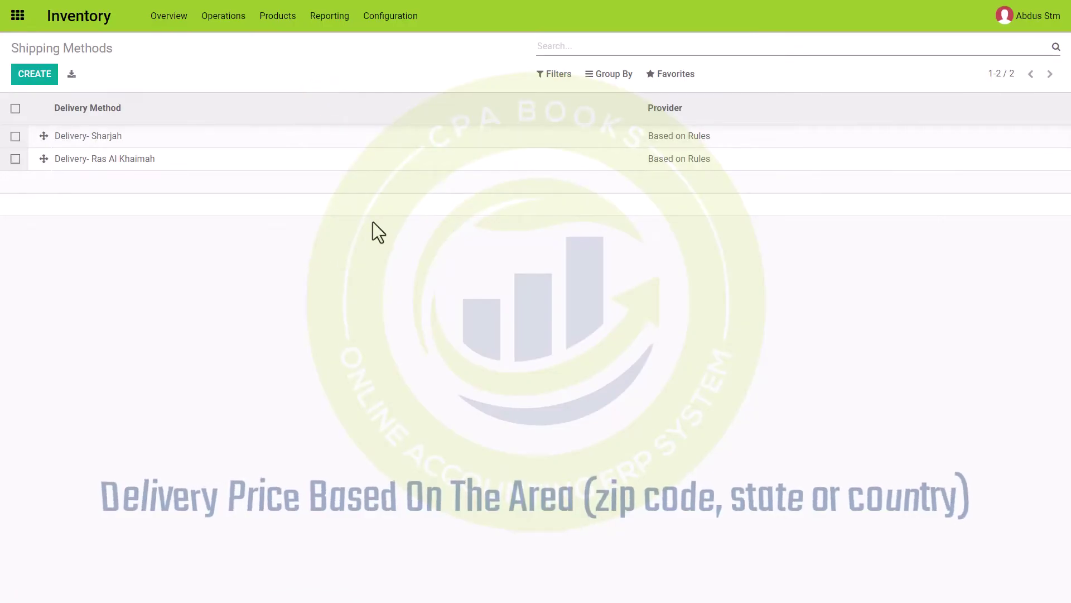
left_click(119, 159)
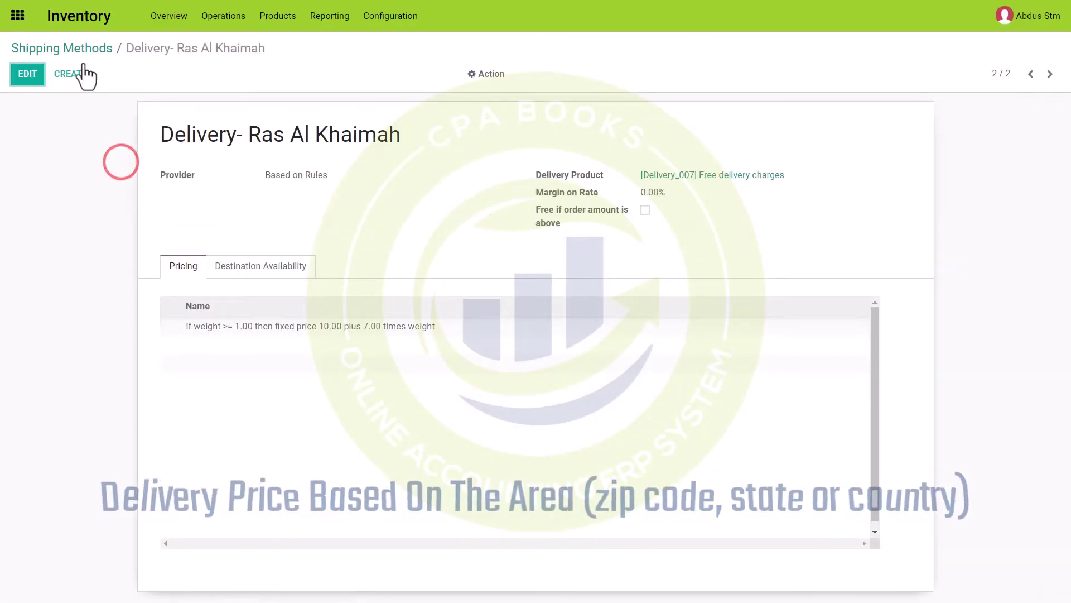
left_click(64, 49)
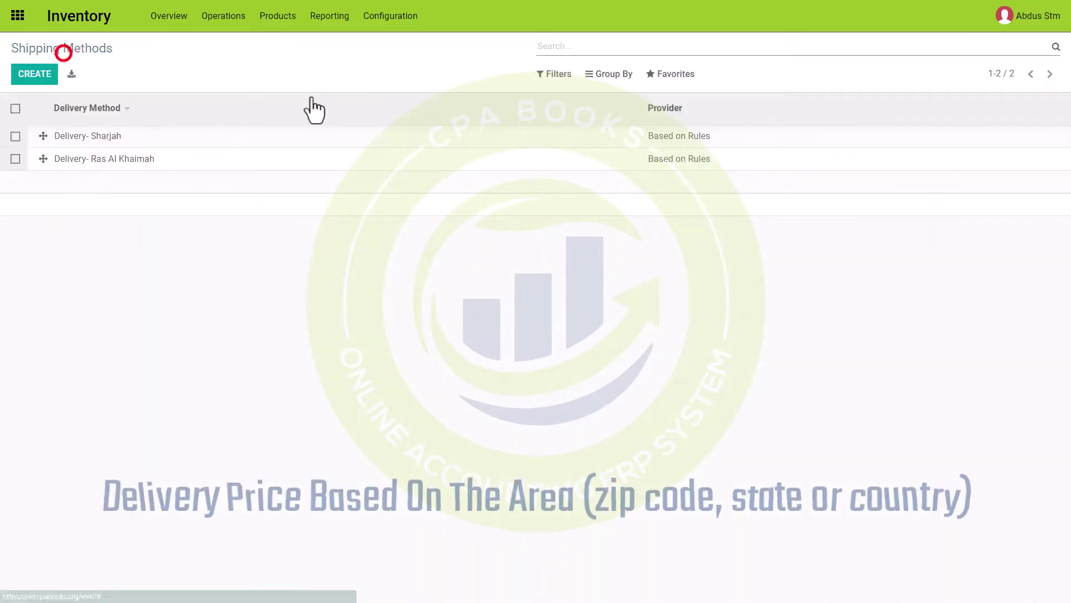
Switch to the Sales app, start a new quotation for a different existing customer without an address, and open that customer's record.
left_click(16, 16)
left_click(394, 154)
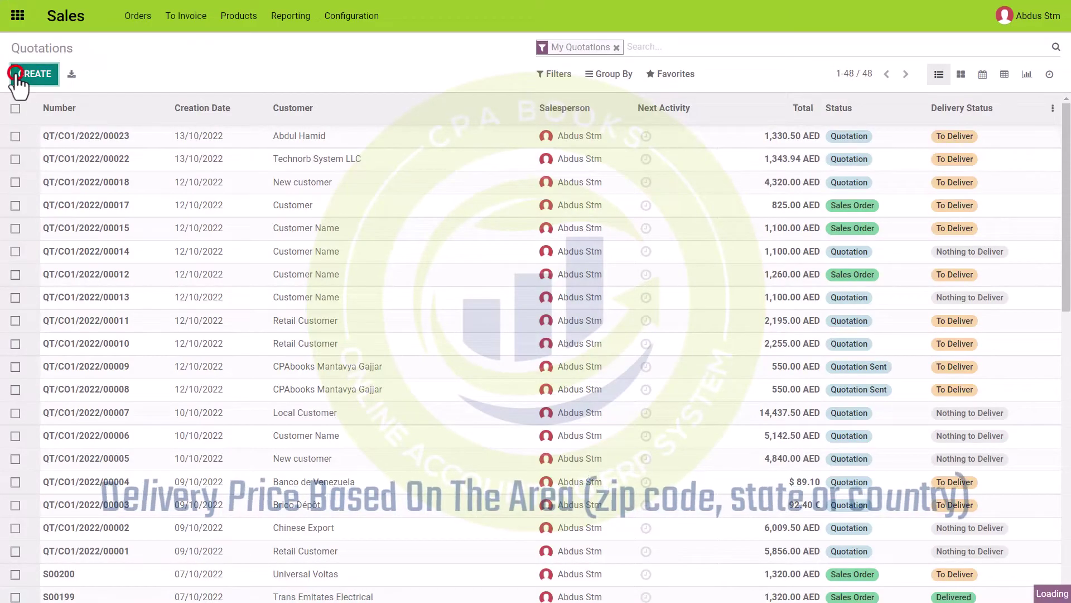
left_click(18, 74)
left_click(322, 232)
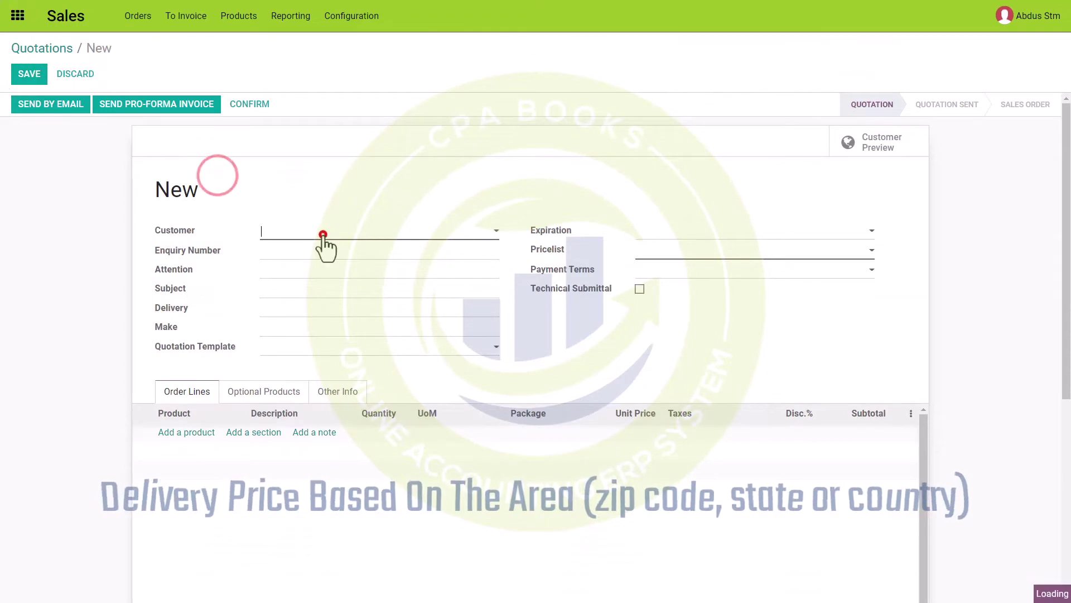
left_click(313, 378)
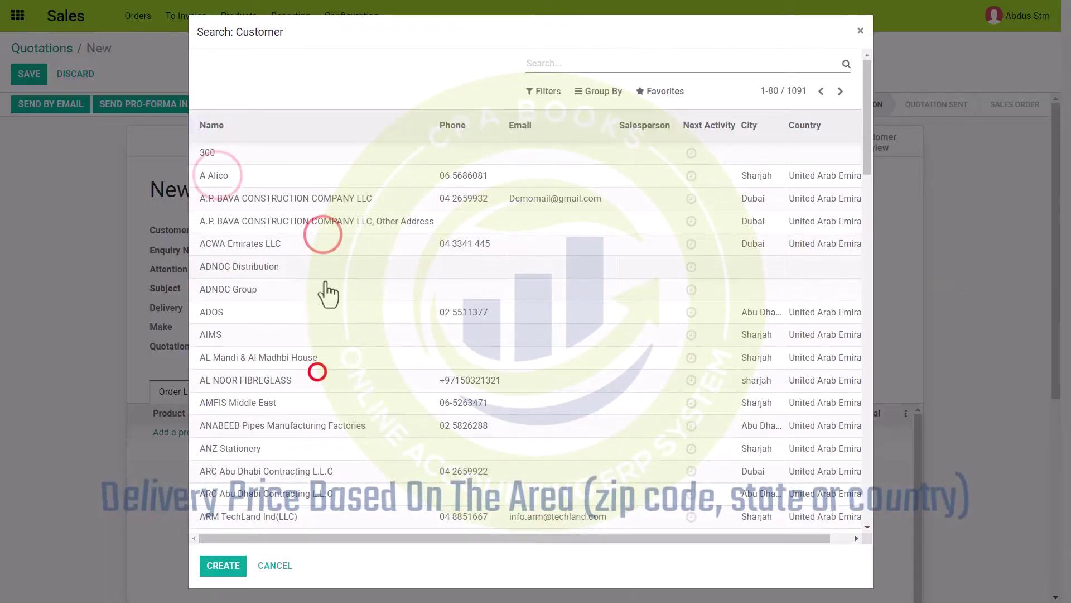
scroll(283, 395, "down", 5)
scroll(243, 461, "down", 4)
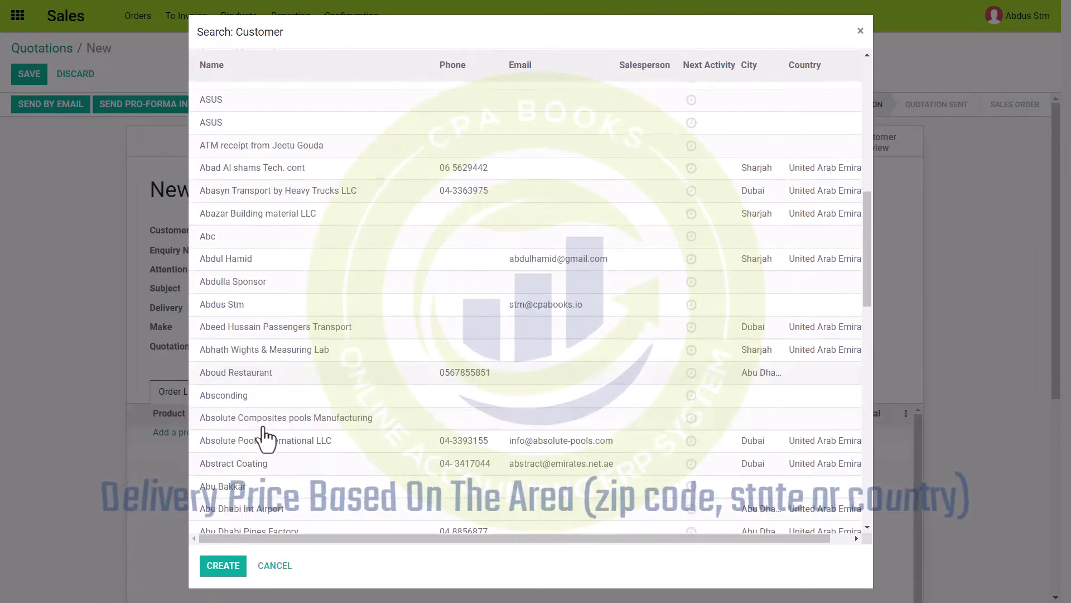
left_click(246, 468)
left_click(510, 232)
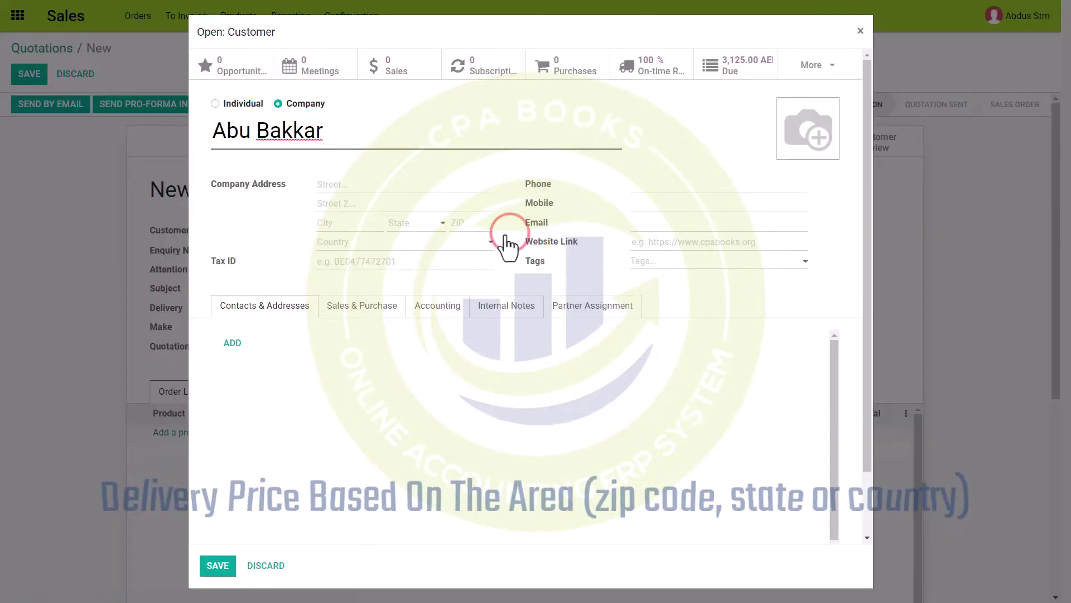
Set the customer as an individual, fill in both street address lines and choose United Arab Emirates as the country.
left_click(216, 103)
left_click(359, 190)
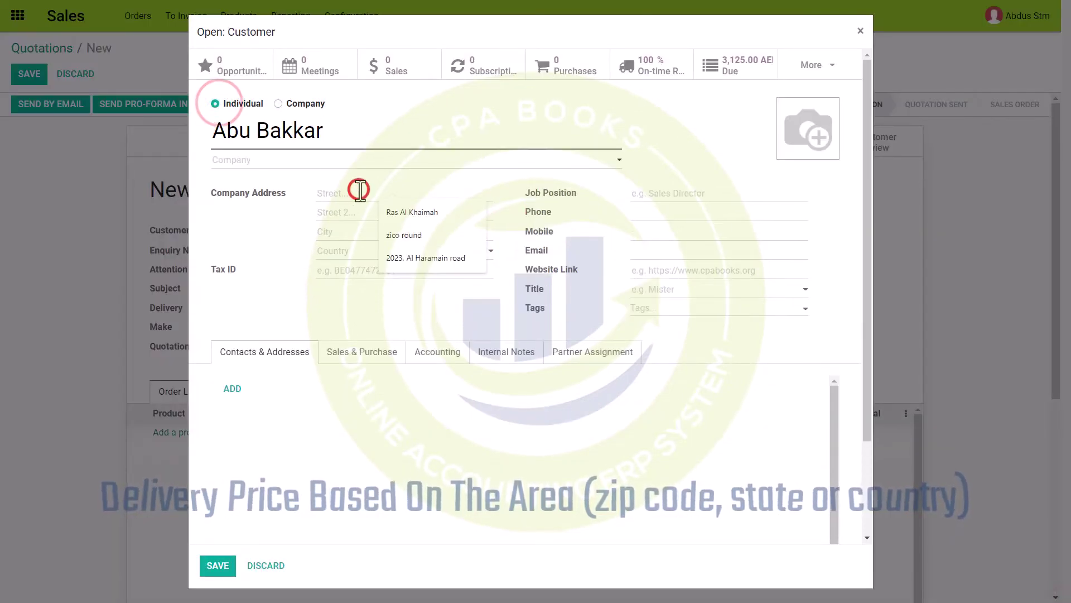
type("Line 1")
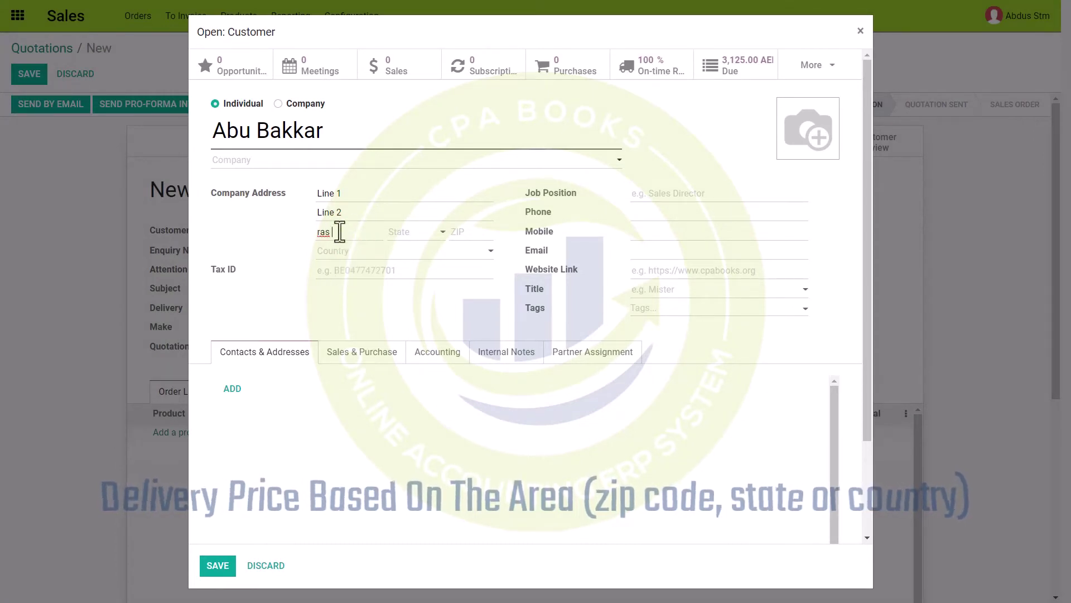
left_click(474, 245)
type("u")
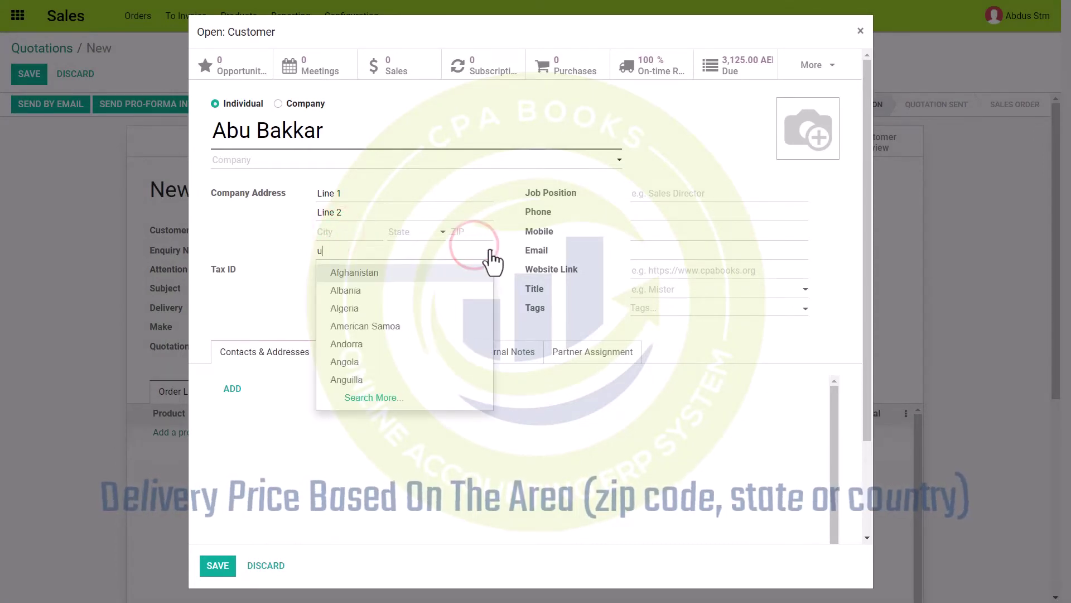
type("nited")
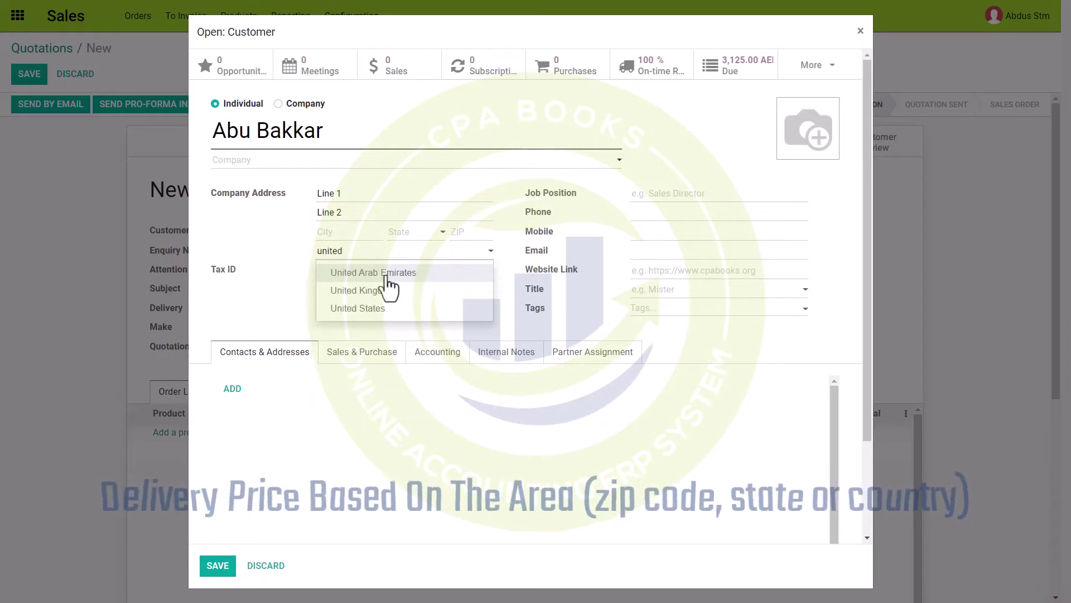
left_click(385, 272)
Complete the customer's address with Ras Al Khaimah as city and state plus the ZIP code, and save the record.
left_click(344, 233)
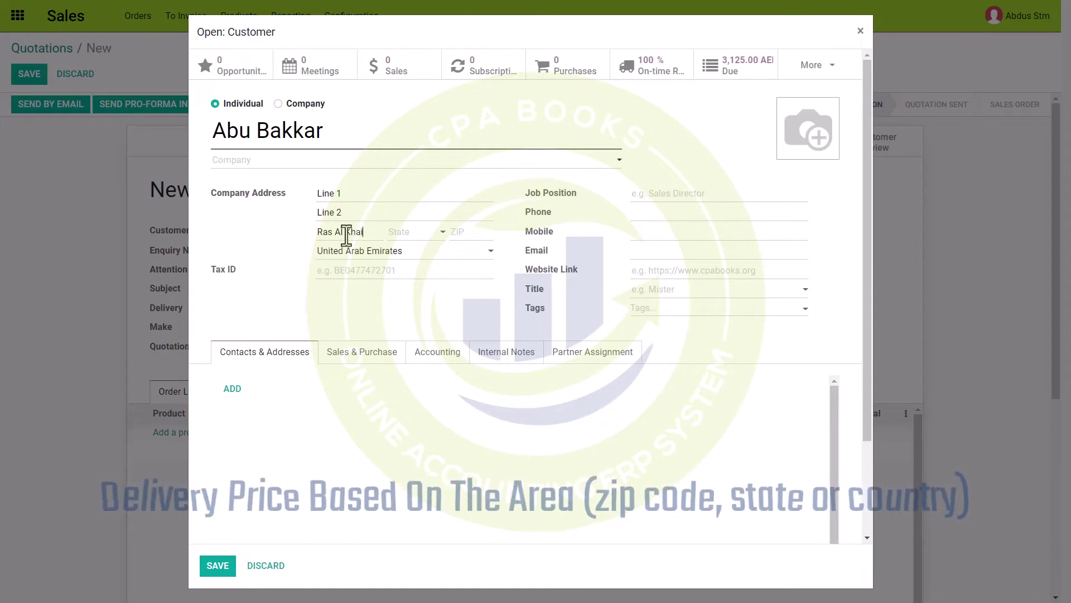
left_click(426, 231)
left_click(458, 343)
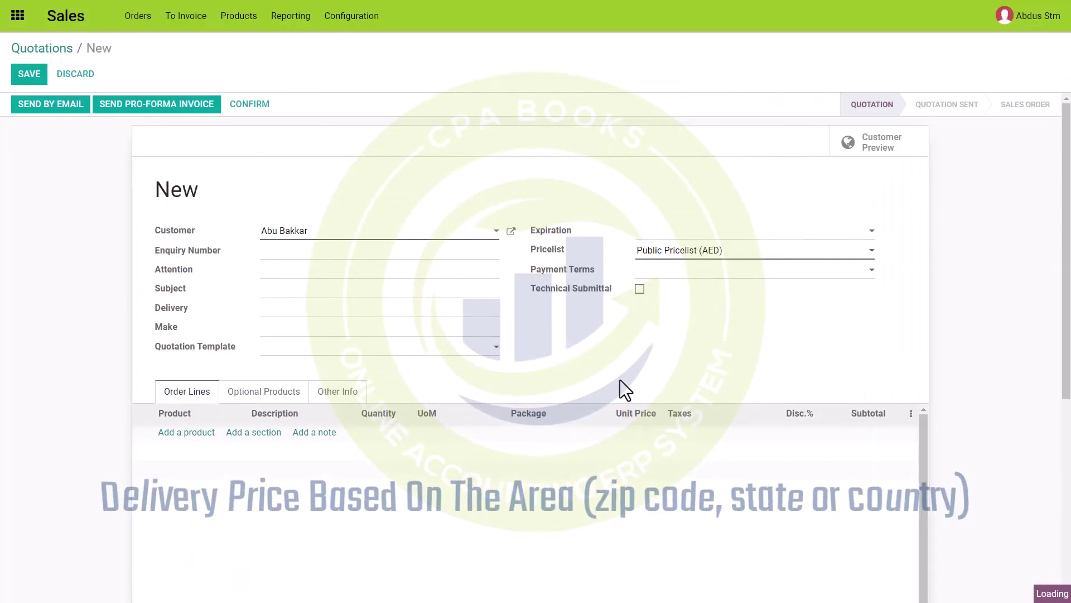
Add the product Laptop A to the quotation's order lines.
left_click(198, 434)
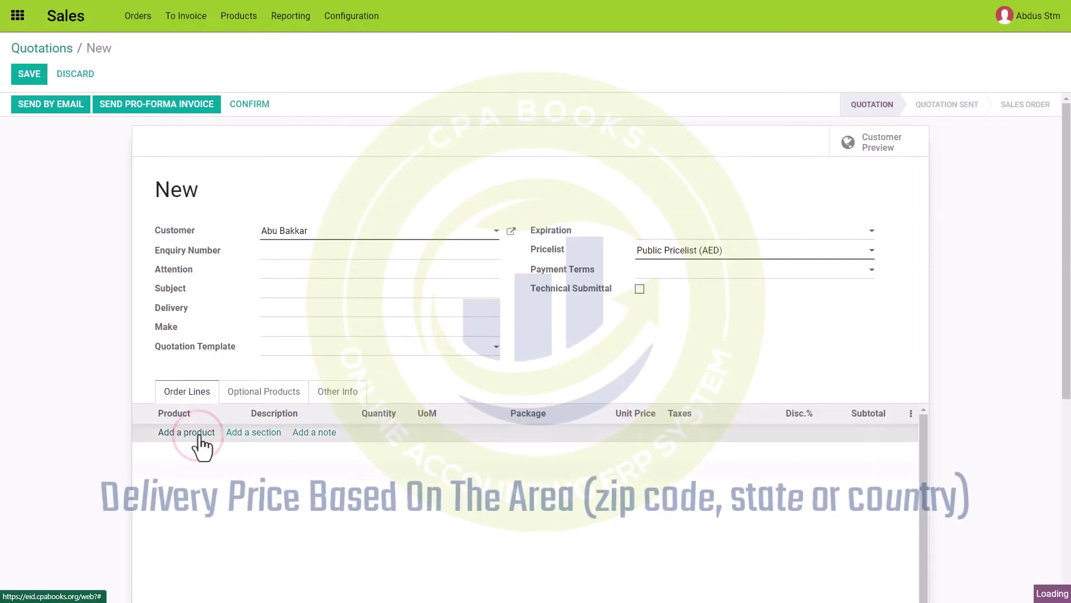
type("Laptop")
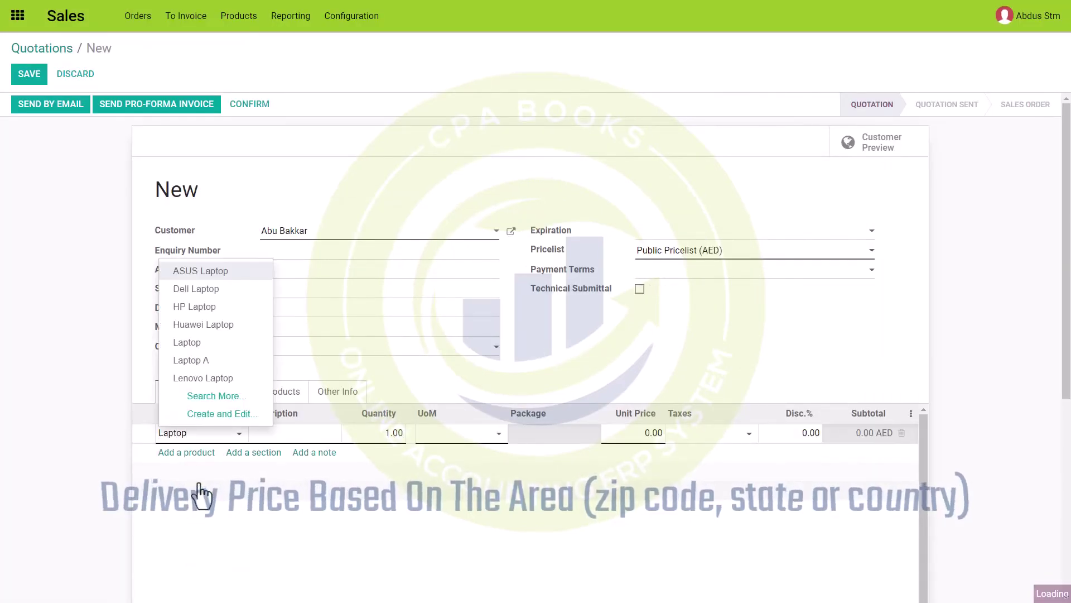
left_click(209, 365)
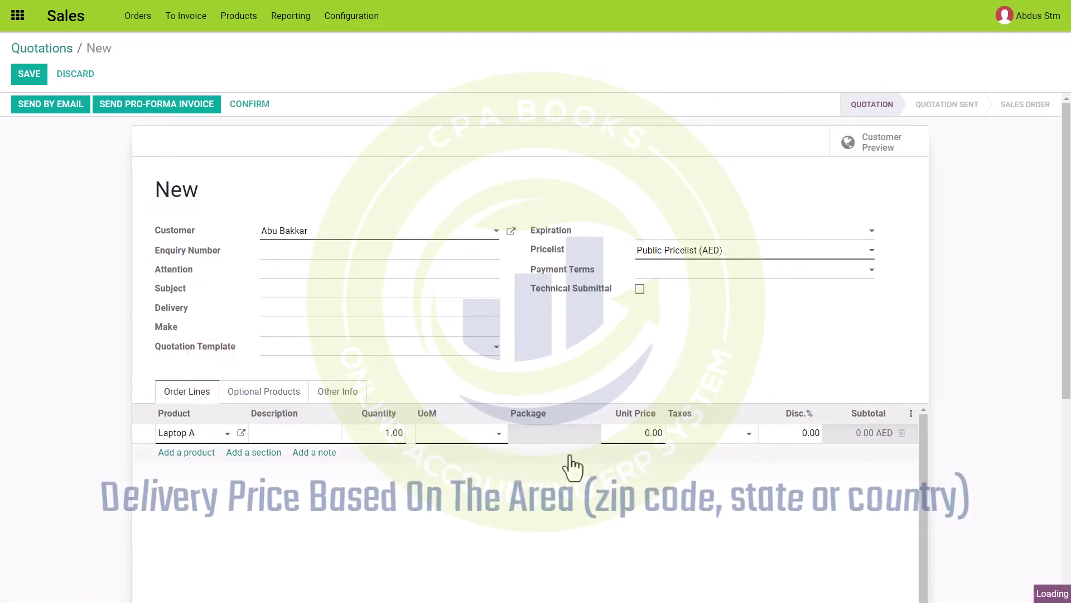
left_click(501, 536)
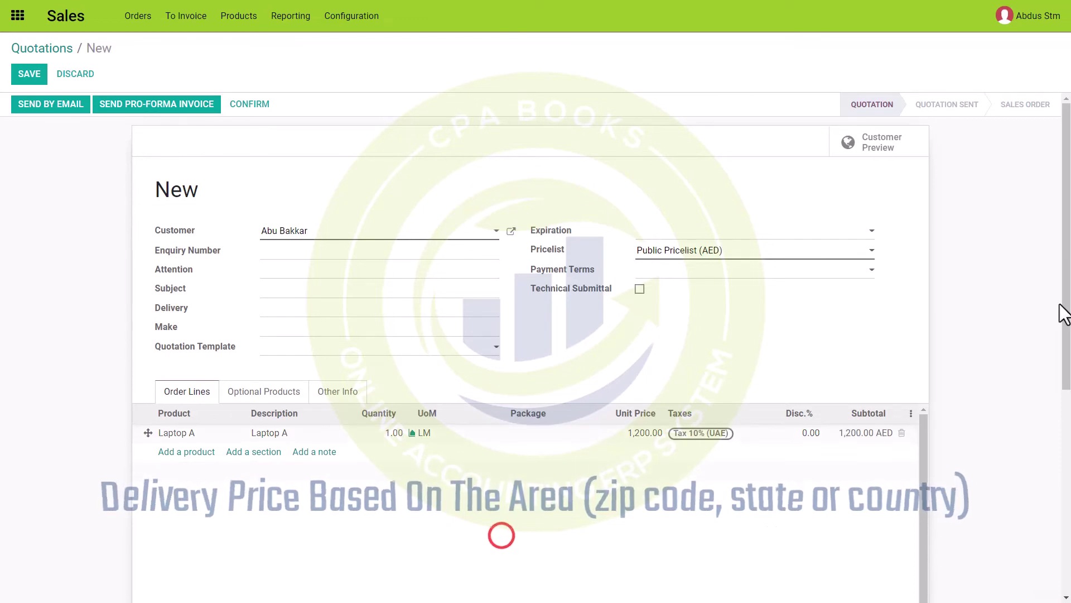
Add the Delivery- Ras Al Khaimah shipping method to the quotation and save the quotation.
left_click_drag(1062, 304, 1064, 440)
left_click_drag(1069, 479, 1069, 529)
left_click(879, 334)
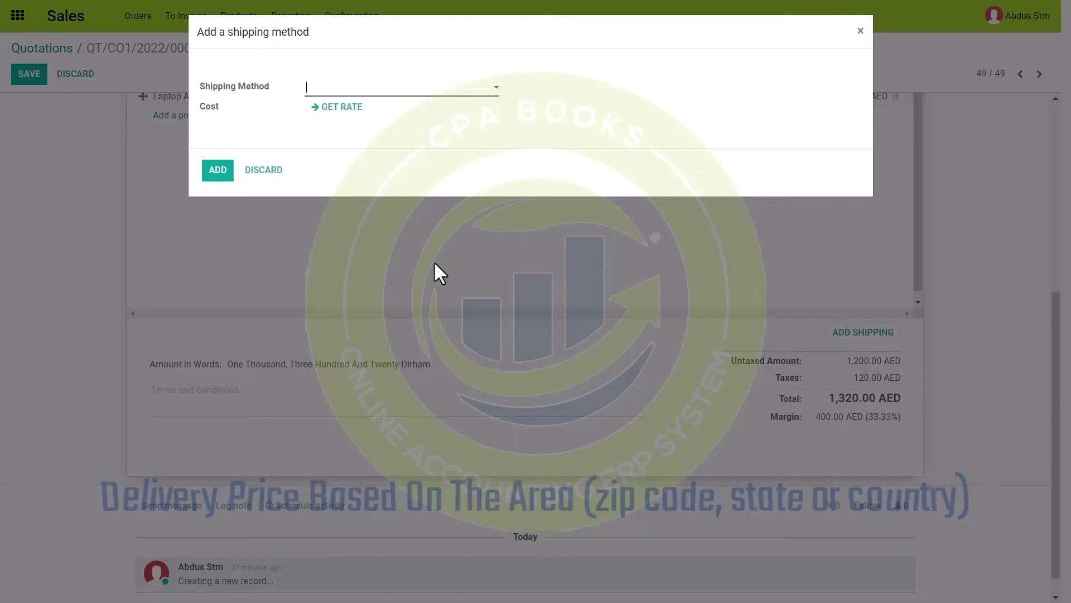
left_click(444, 89)
left_click(384, 110)
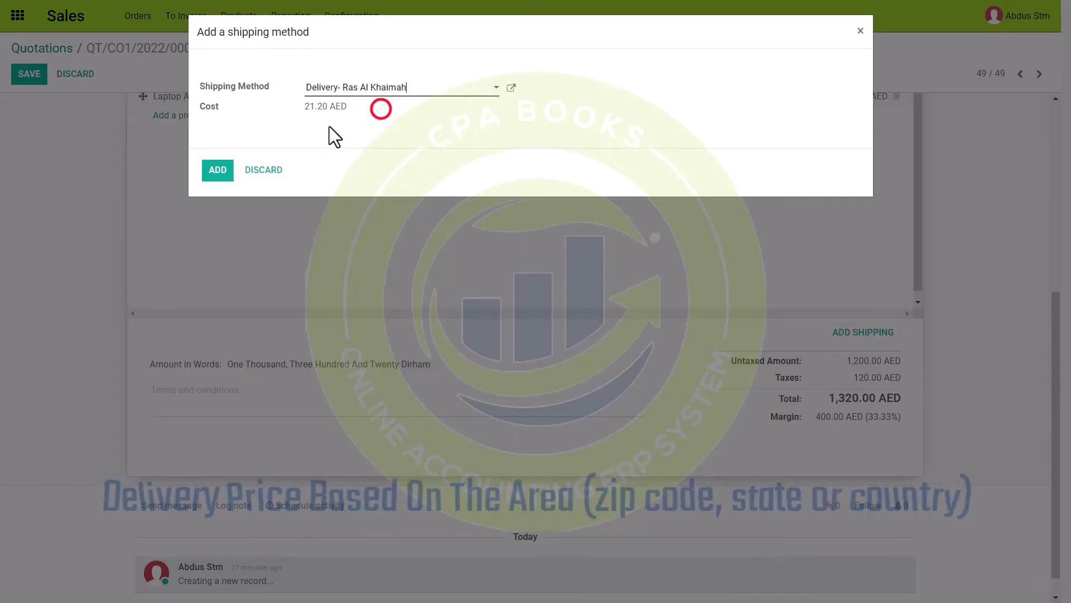
left_click(217, 170)
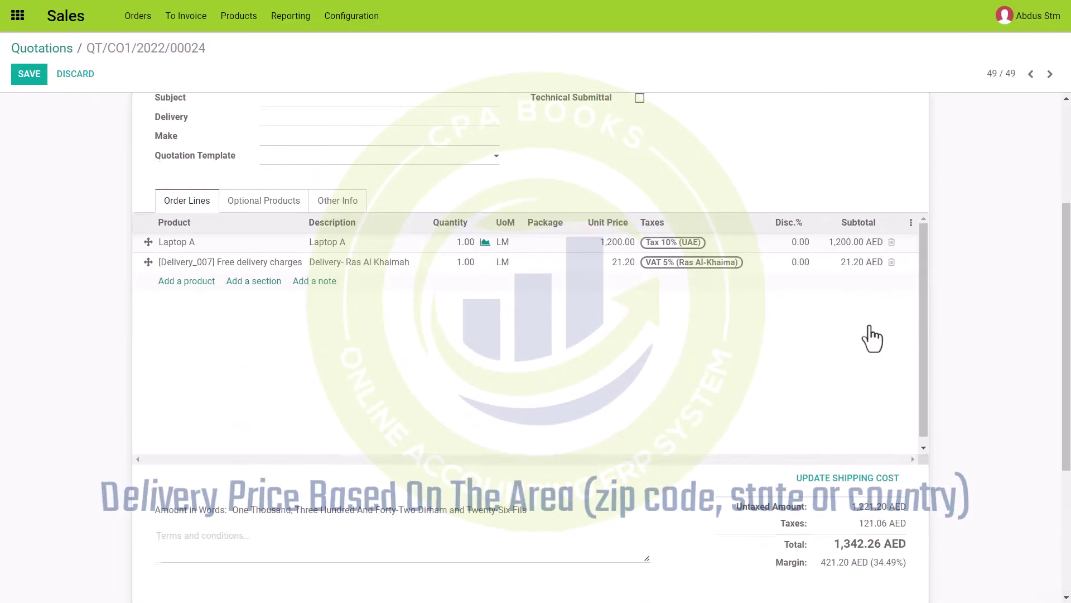
left_click(31, 75)
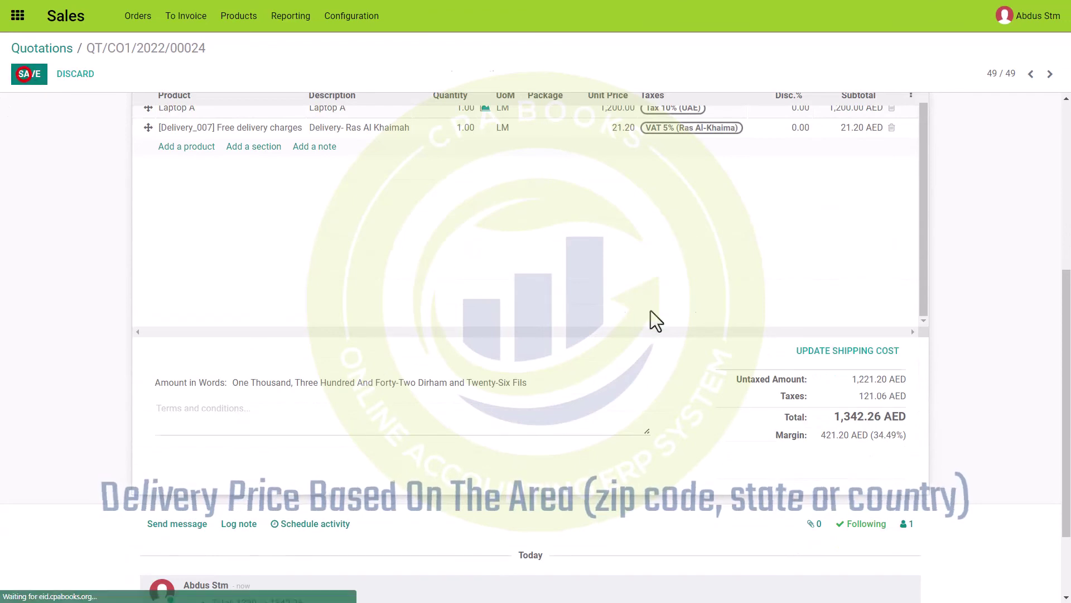
Preview the Ras Al Khaimah quotation as the customer, download and review its PDF, and return to edit mode.
left_click(879, 146)
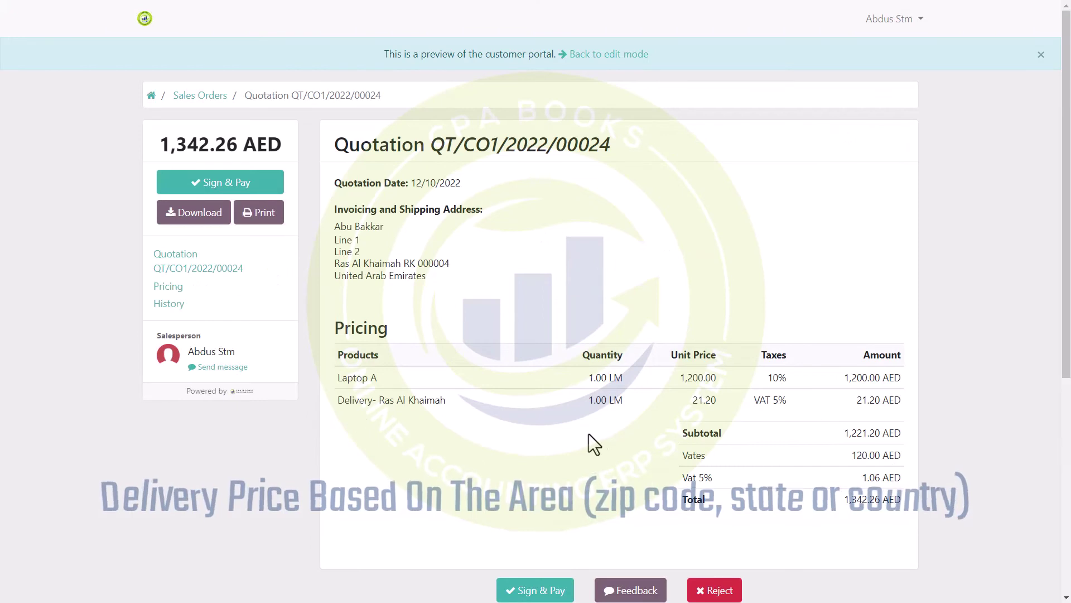
left_click(187, 215)
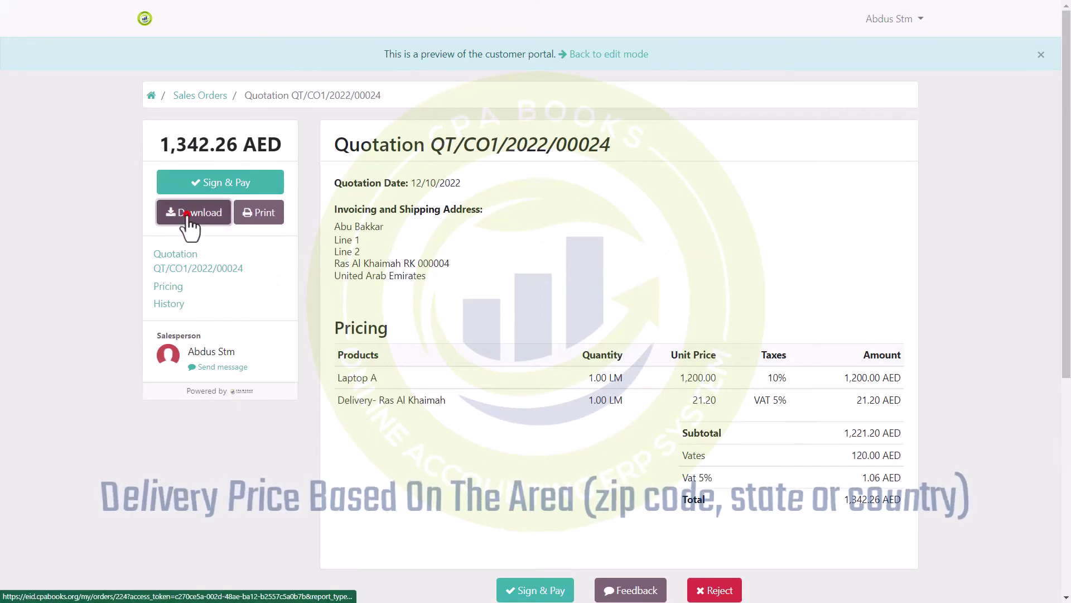
left_click(73, 593)
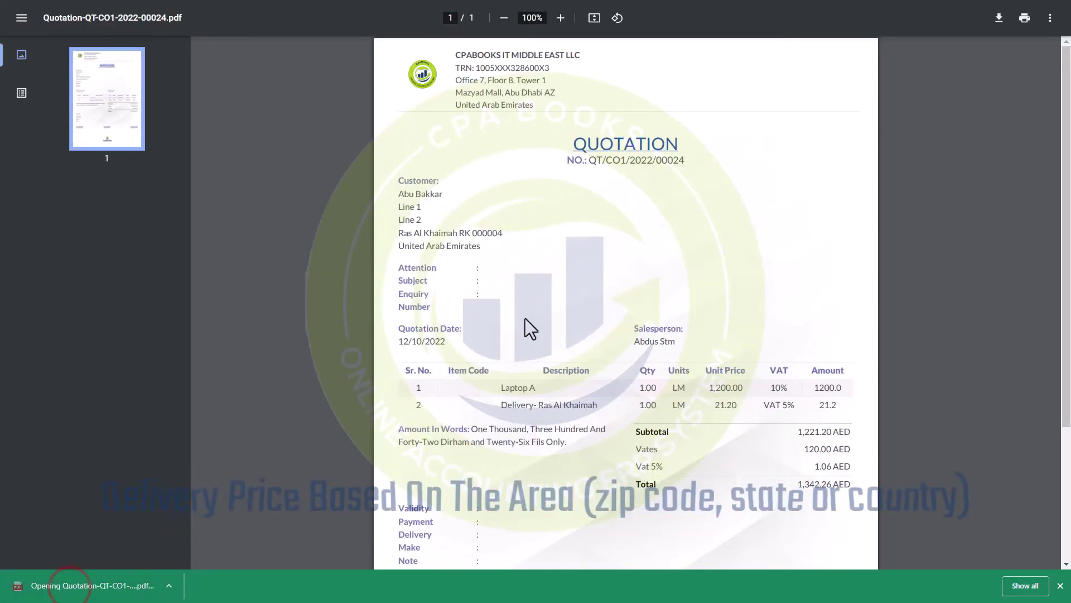
scroll(669, 312, "down", 3)
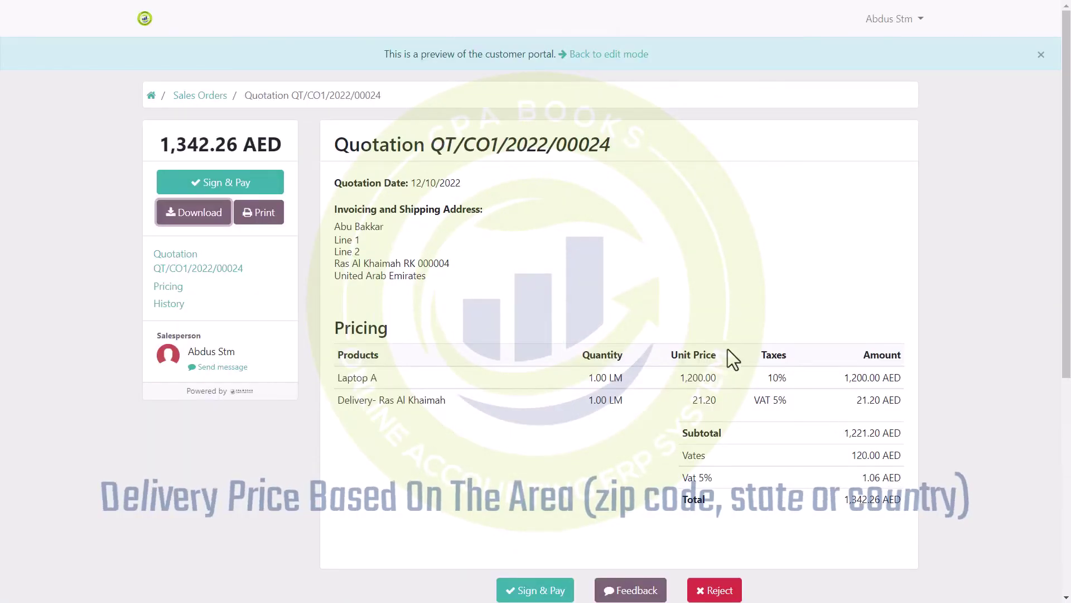
left_click(611, 54)
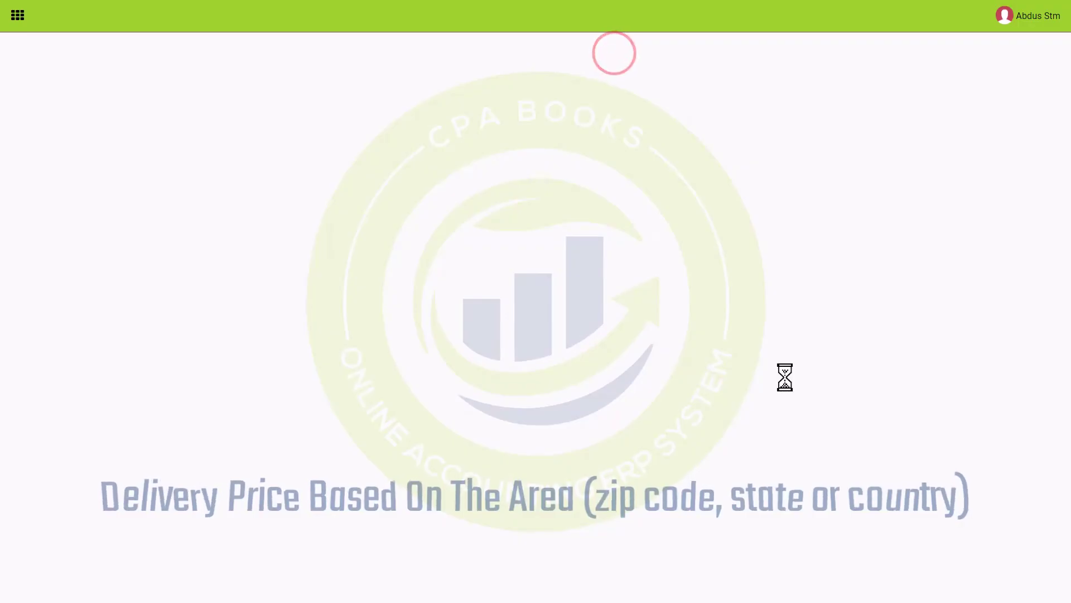
Open the Sharjah customer's quotation from the quotations list and display its customer preview.
left_click(41, 48)
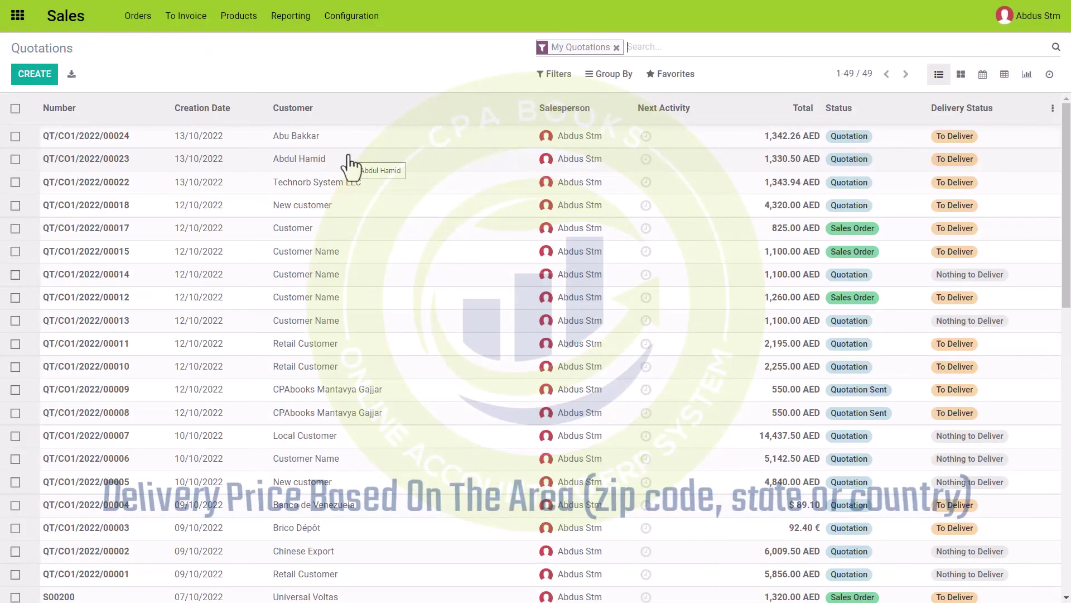
left_click(301, 160)
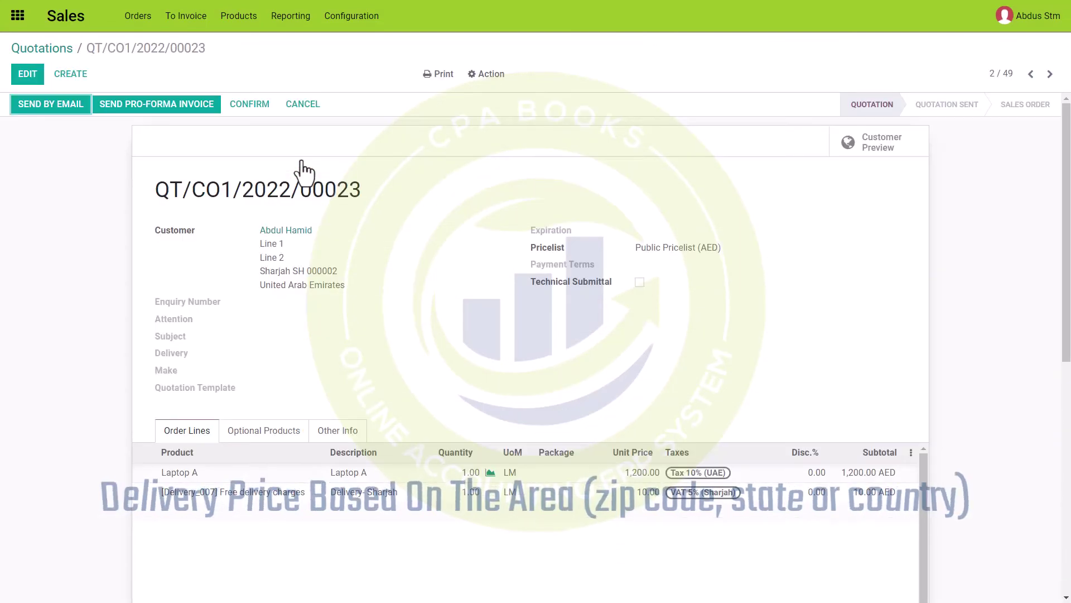
left_click(884, 135)
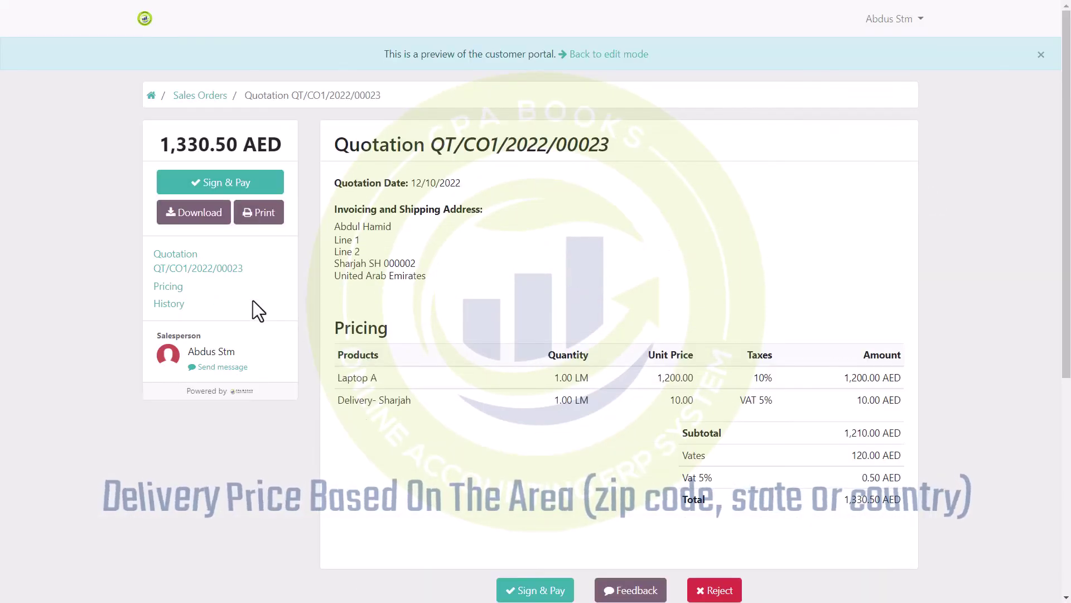
Download the Sharjah quotation as a PDF, review the document and return to edit mode.
left_click(193, 212)
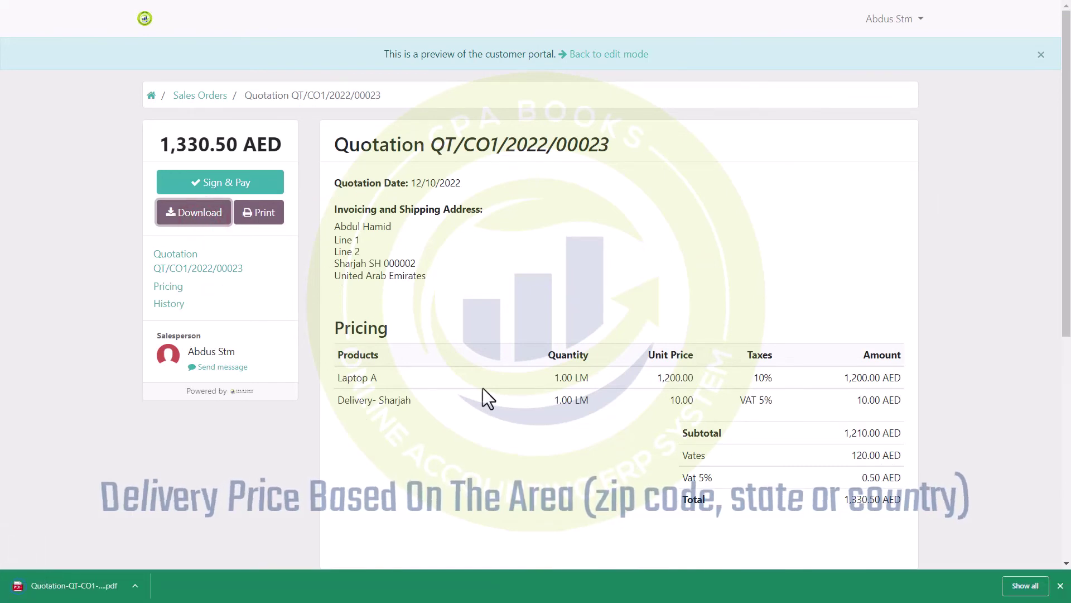
left_click(84, 585)
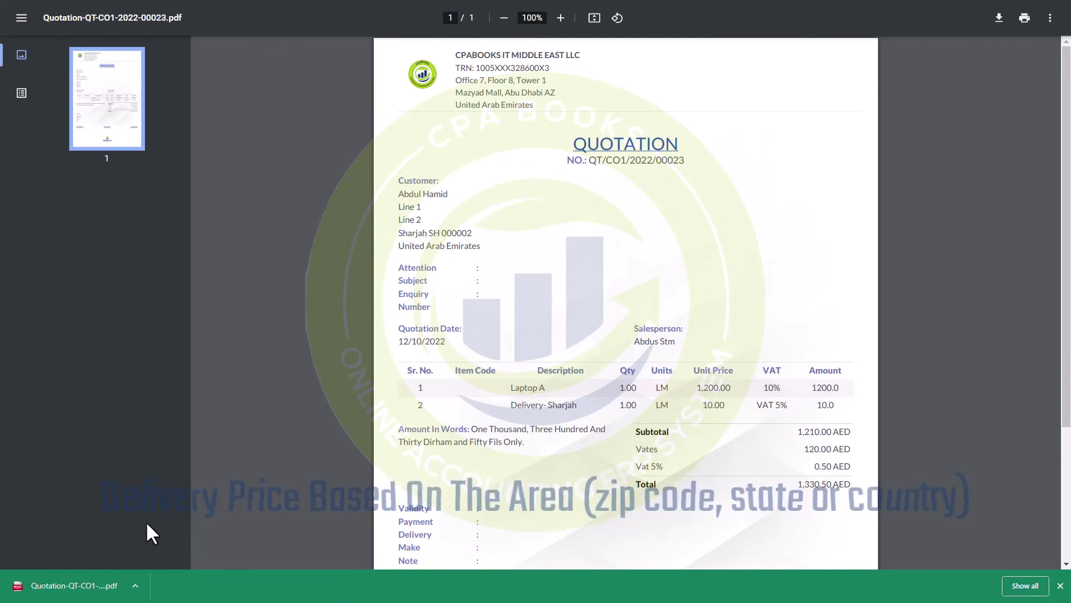
left_click(1060, 585)
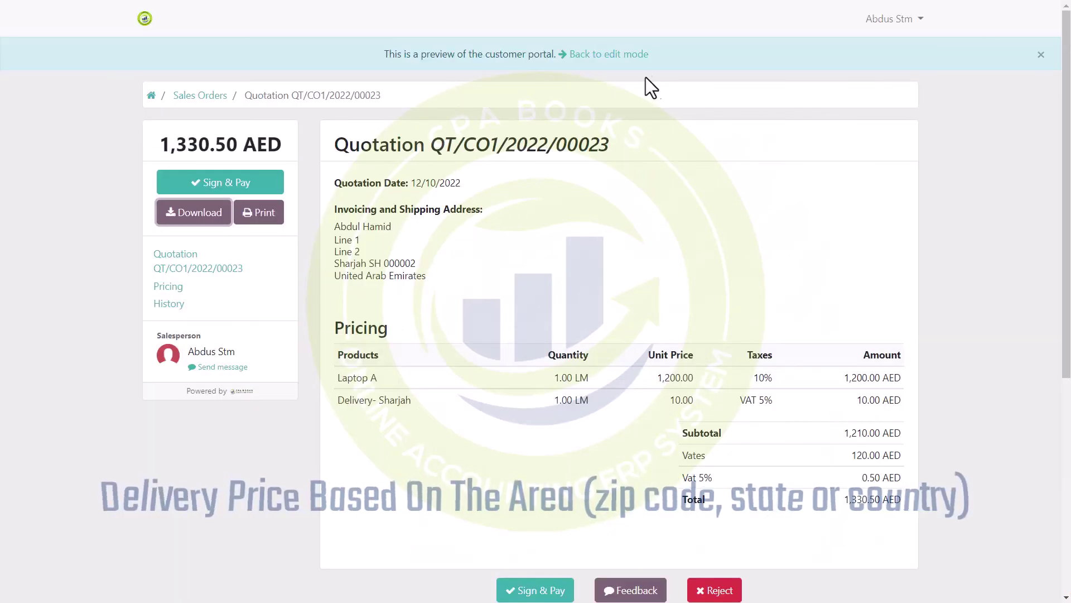
left_click(636, 58)
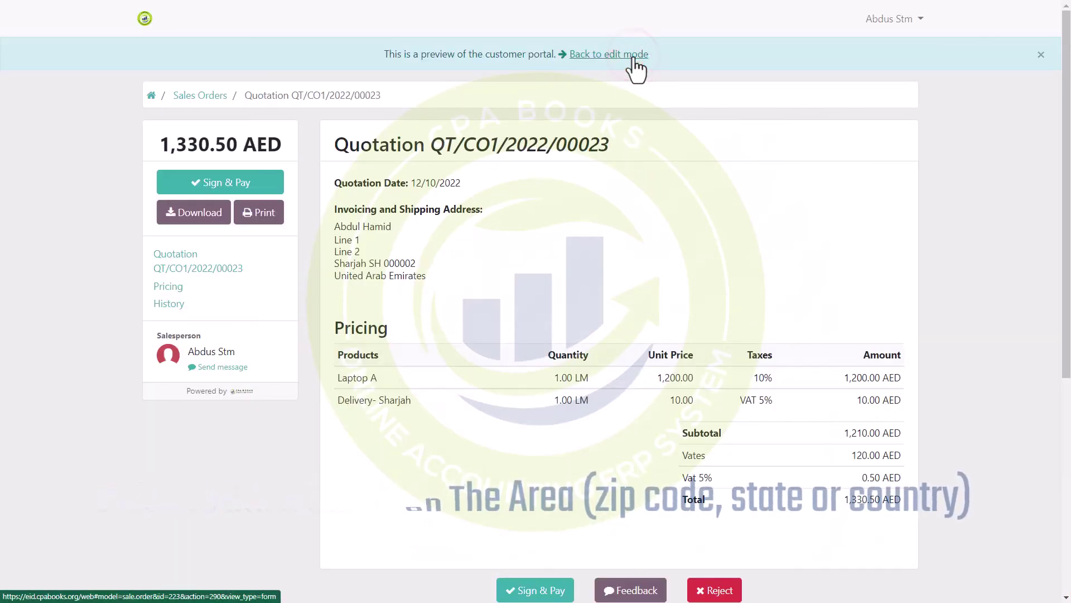